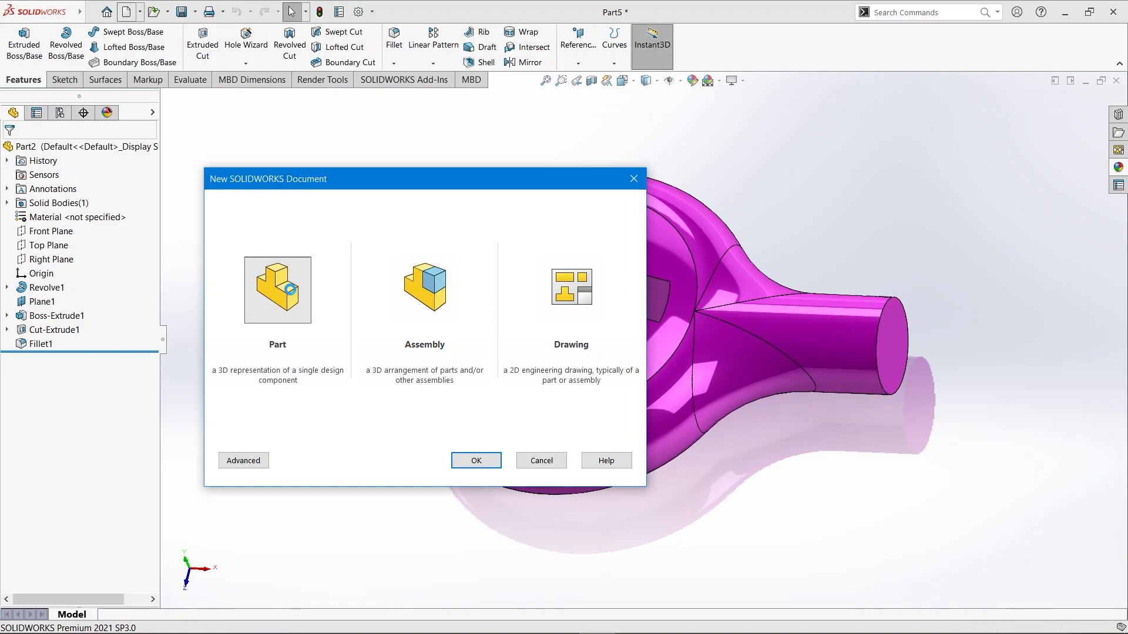
Switch to the PDF drawing in Adobe Acrobat Reader and examine the part's views and dimensions
key("alt+Tab")
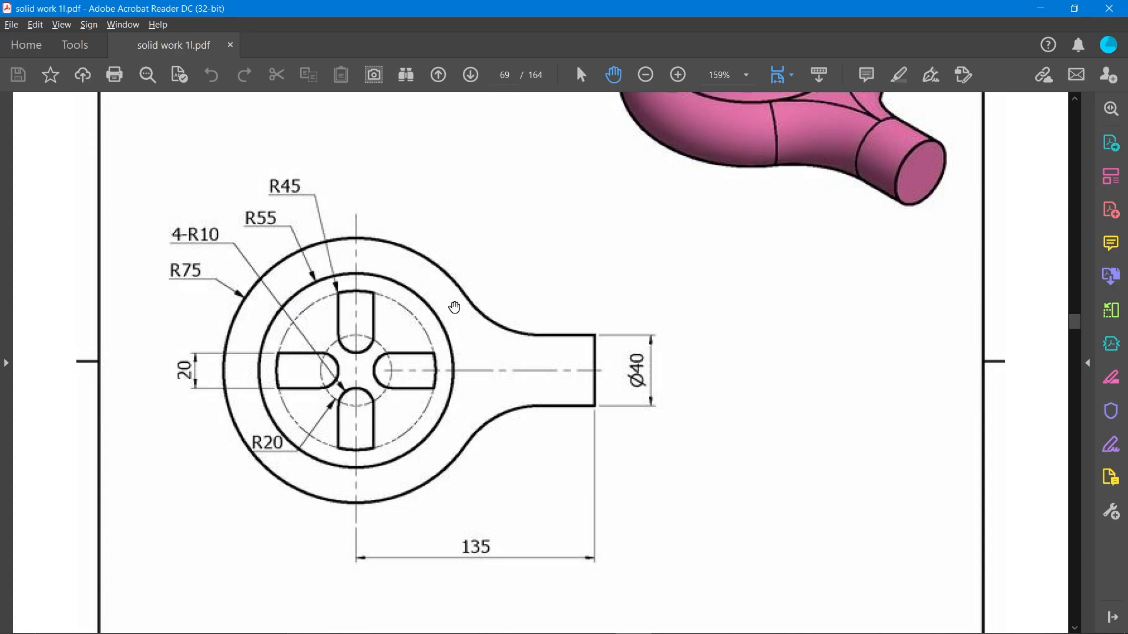
scroll(559, 297, "up", 3)
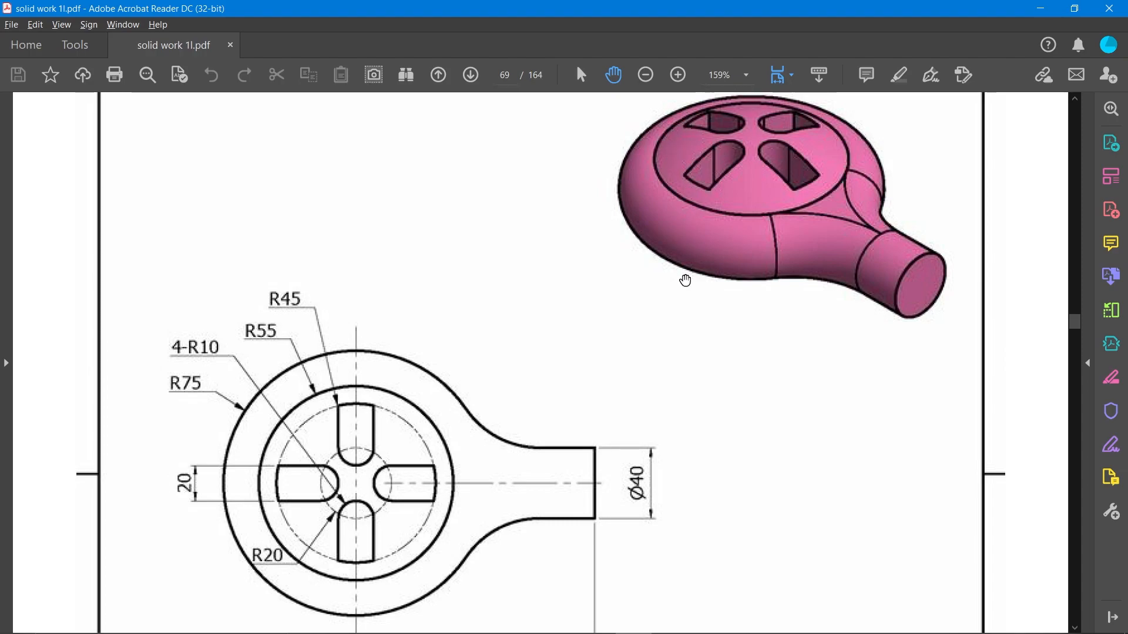
scroll(685, 282, "down", 3)
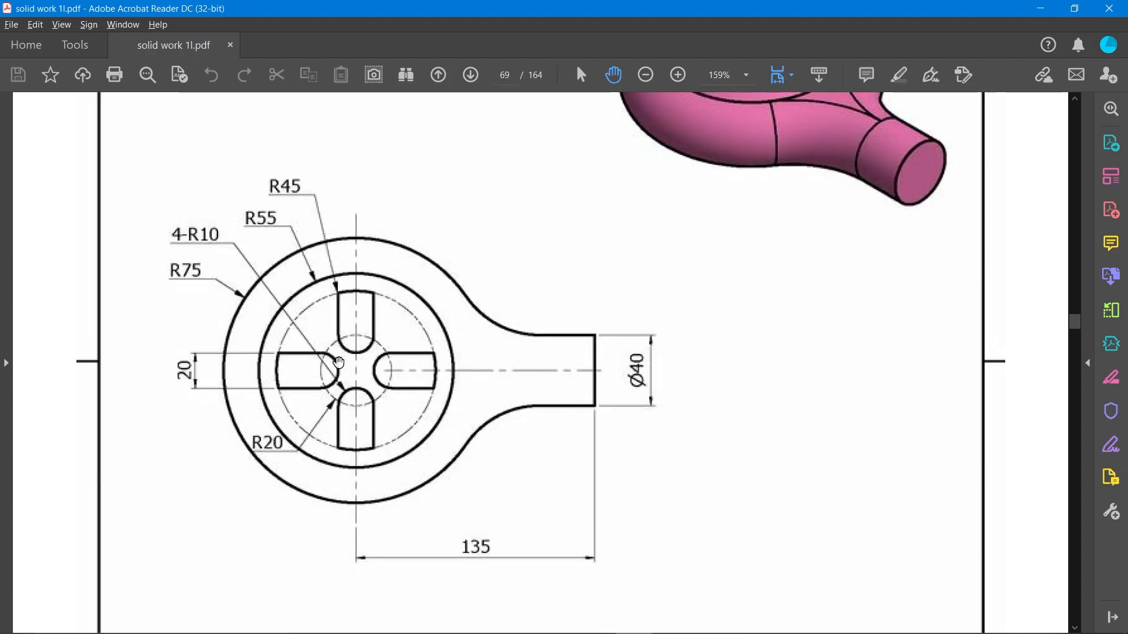
scroll(343, 446, "down", 7)
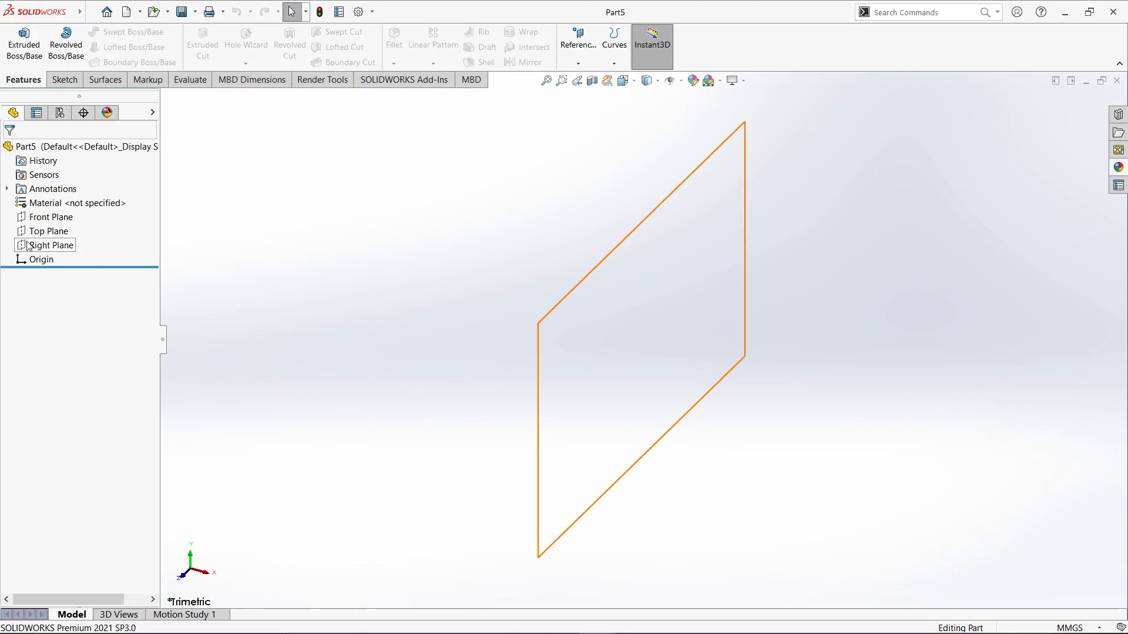
Start a sketch on the Front Plane and draw a corner rectangle about 52 by 31 mm, up and left of the origin
left_click(47, 217)
left_click(57, 199)
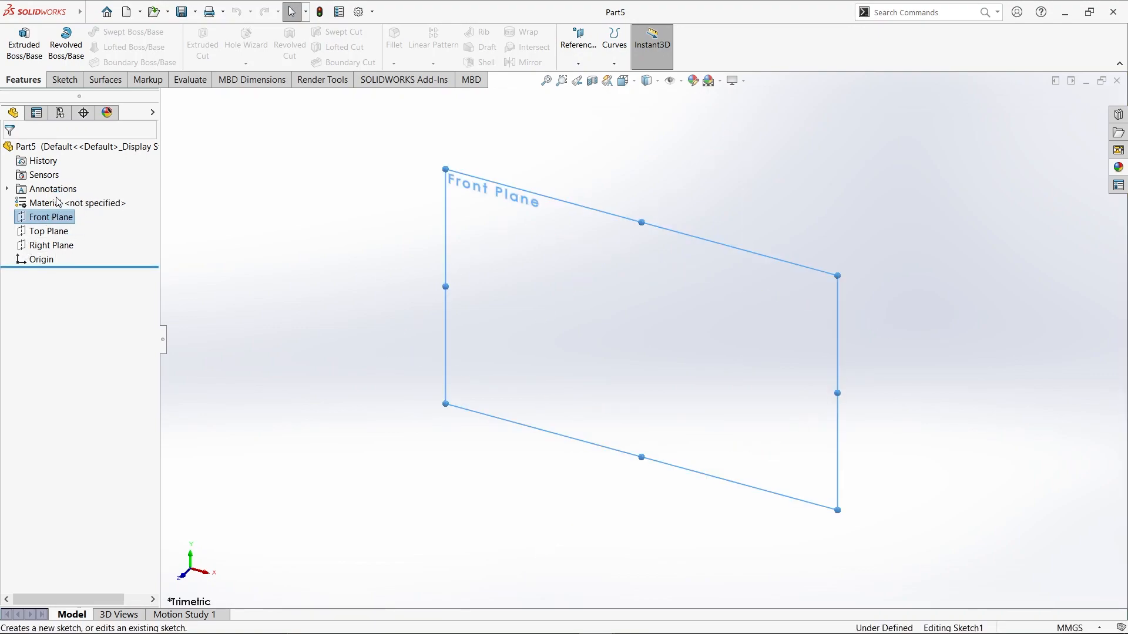
left_click(122, 47)
left_click(154, 62)
left_click(560, 312)
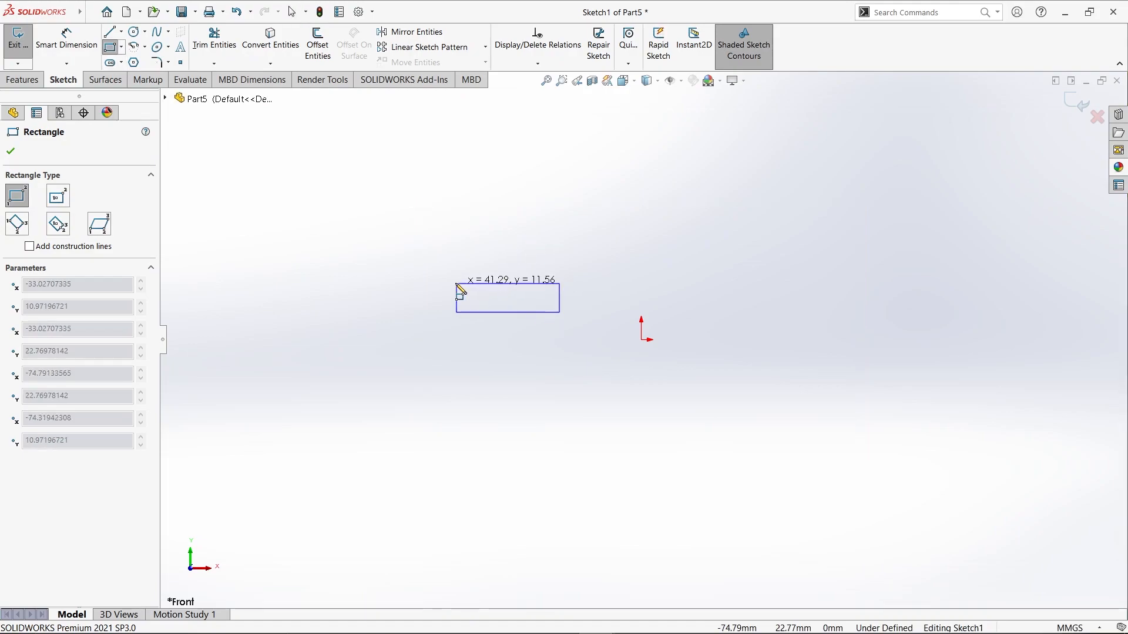
left_click(430, 233)
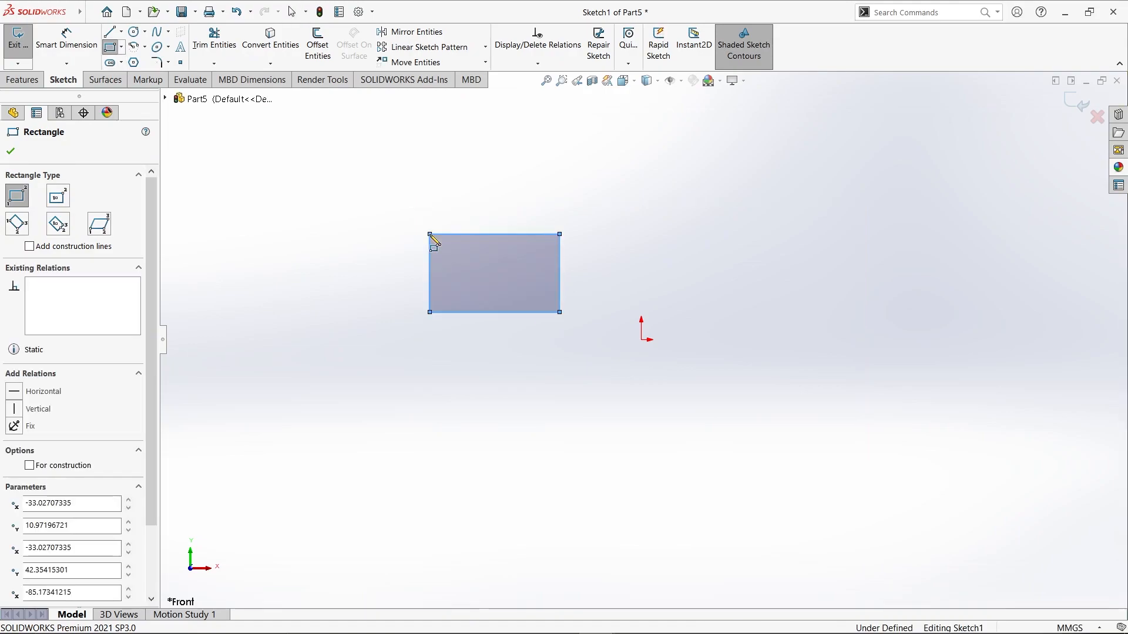
left_click(11, 152)
Dimension the rectangle to 55 mm wide and 40 mm high
left_click(76, 40)
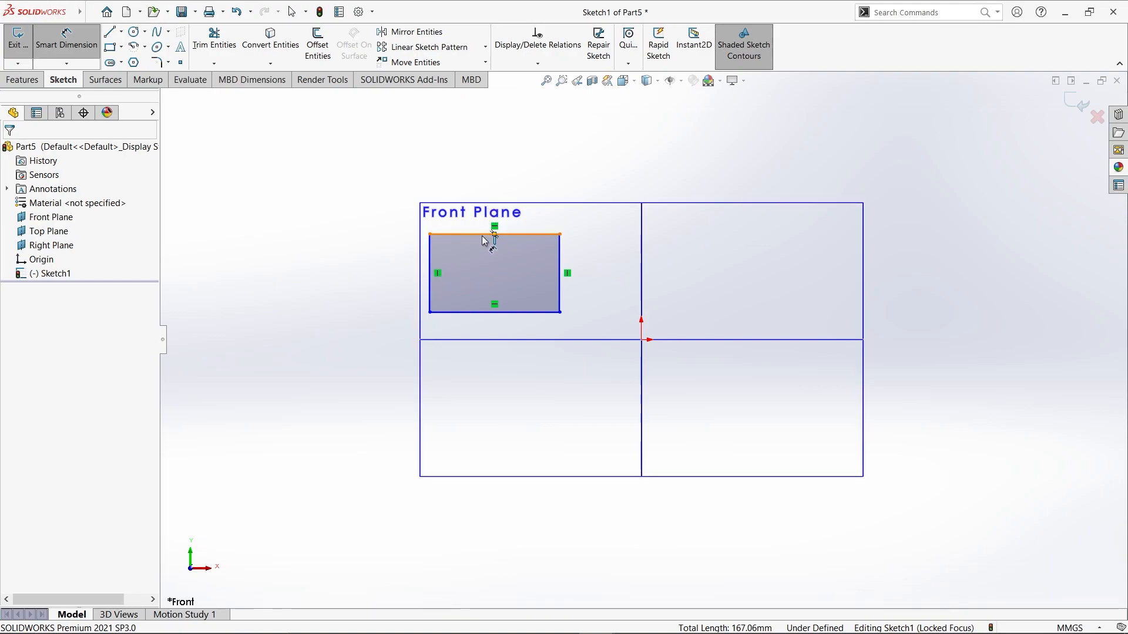
left_click(484, 236)
left_click(491, 186)
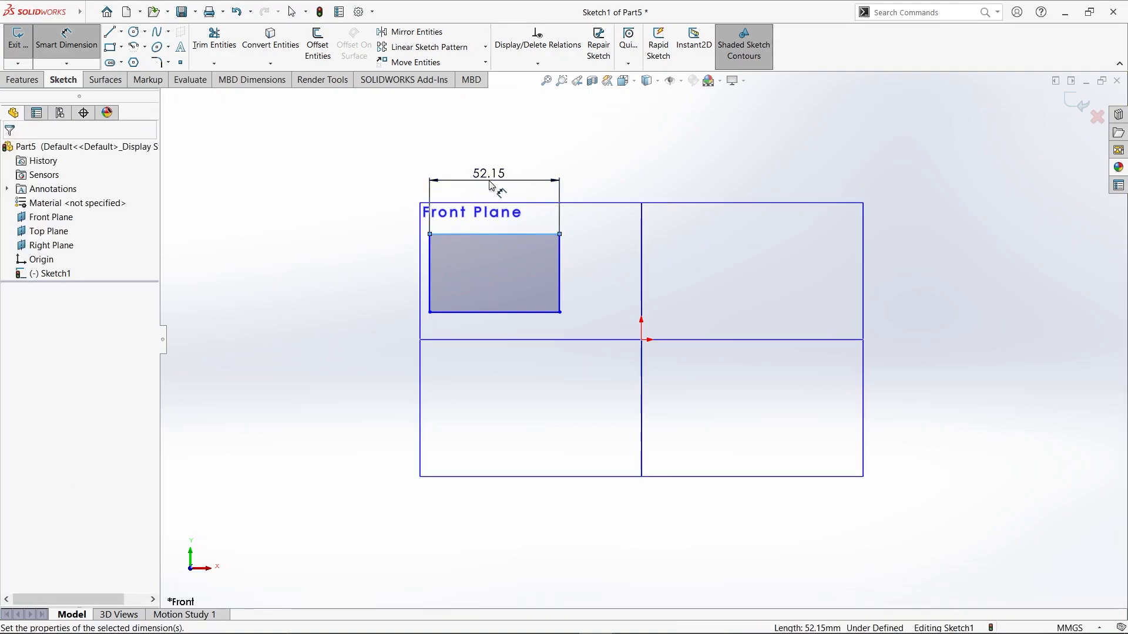
type("55")
key("Return")
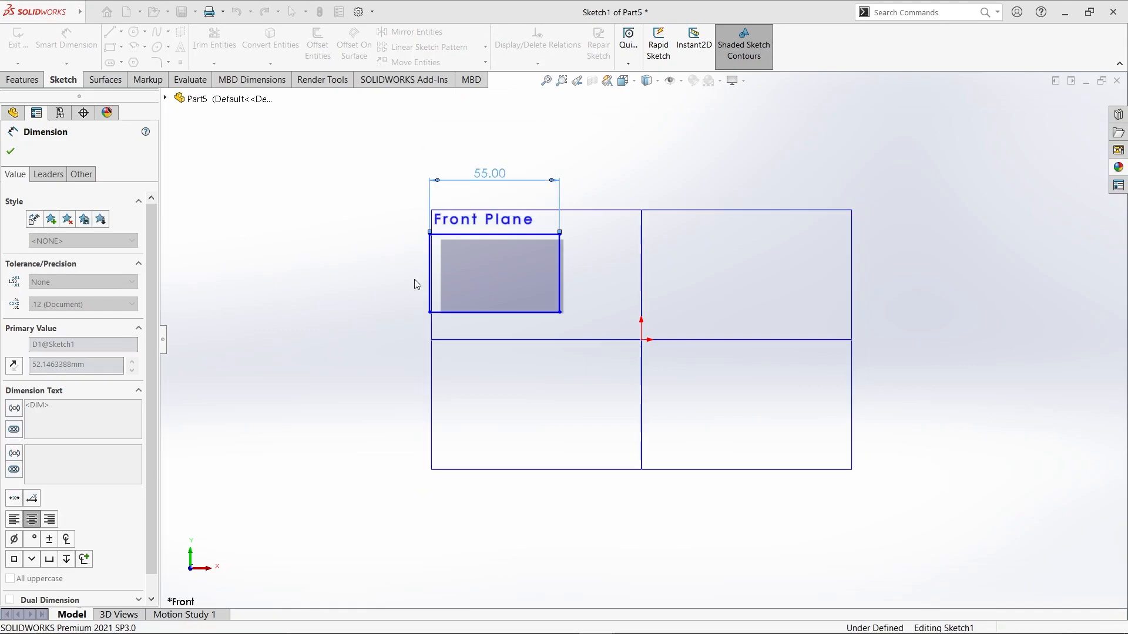
left_click(575, 274)
left_click(577, 276)
type("40")
key("Return")
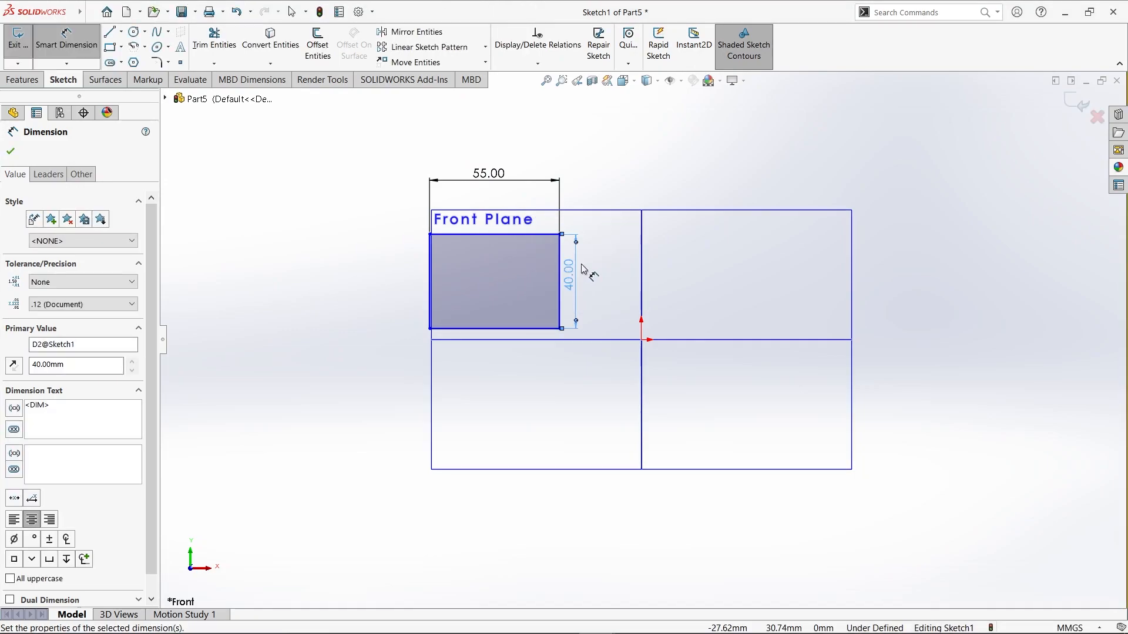
left_click(17, 154)
Make the midpoint of the rectangle's right edge coincident with the origin
scroll(517, 261, "down", 3)
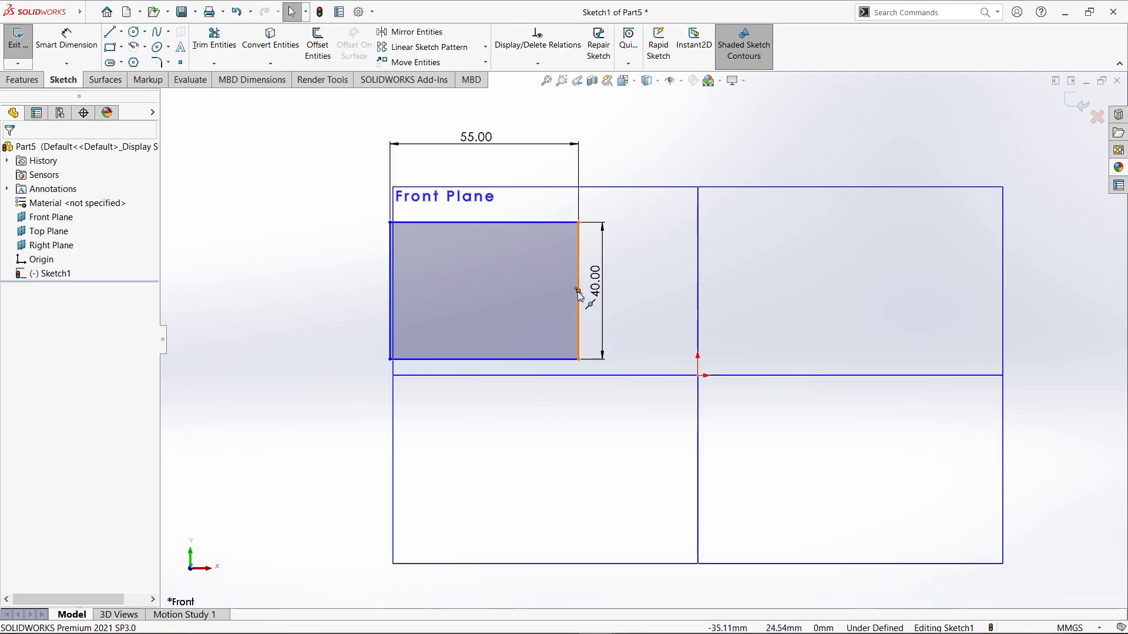
left_click(578, 292)
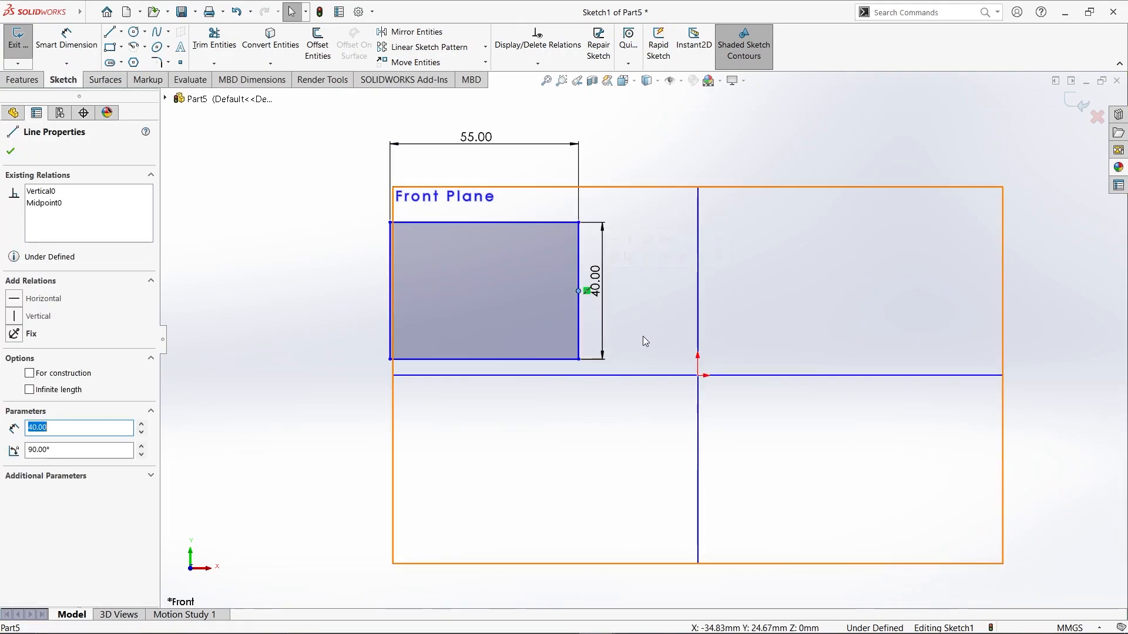
left_click(698, 376, "ctrl")
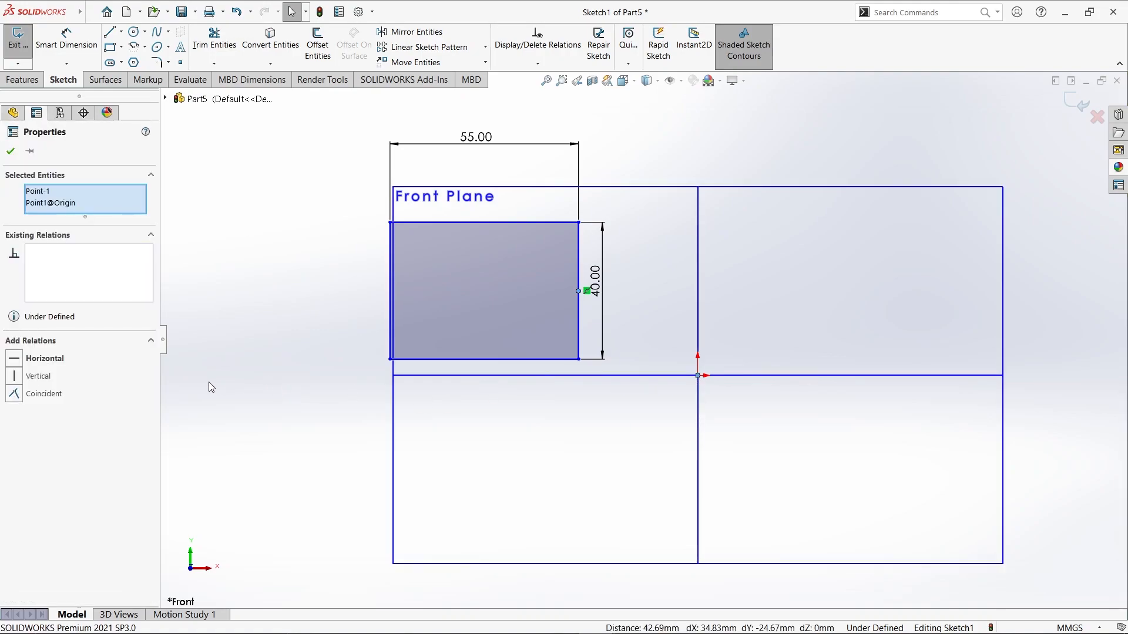
left_click(38, 397)
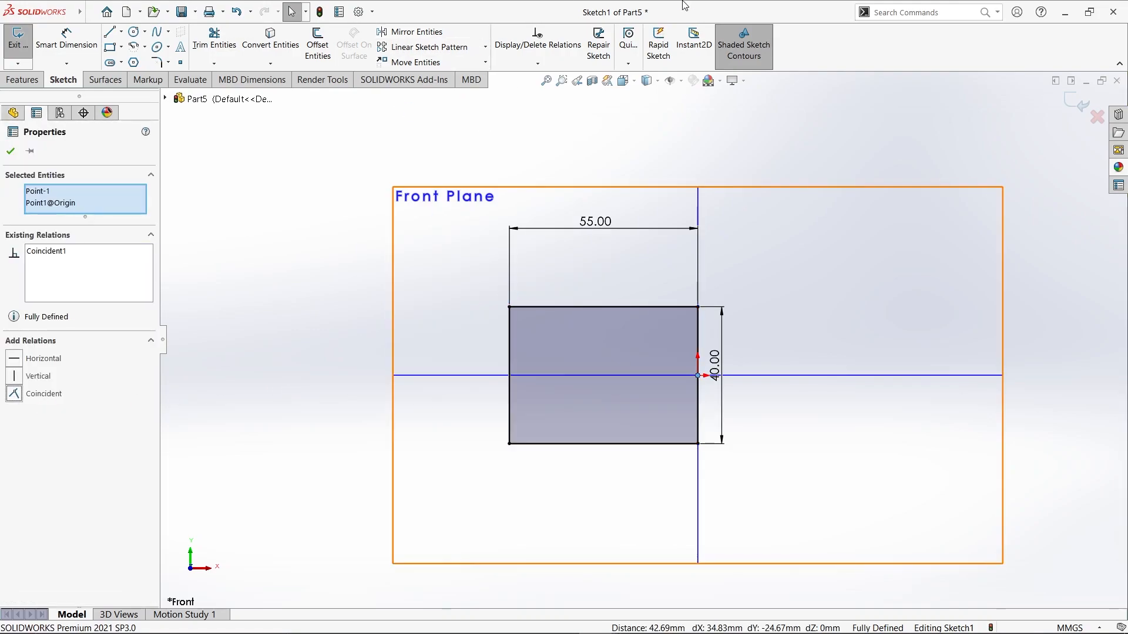
left_click(11, 152)
After checking the PDF drawing, sketch a 20 mm radius circle centred on the rectangle's left edge and trim away that edge and the circle's inner half
key("alt+Tab")
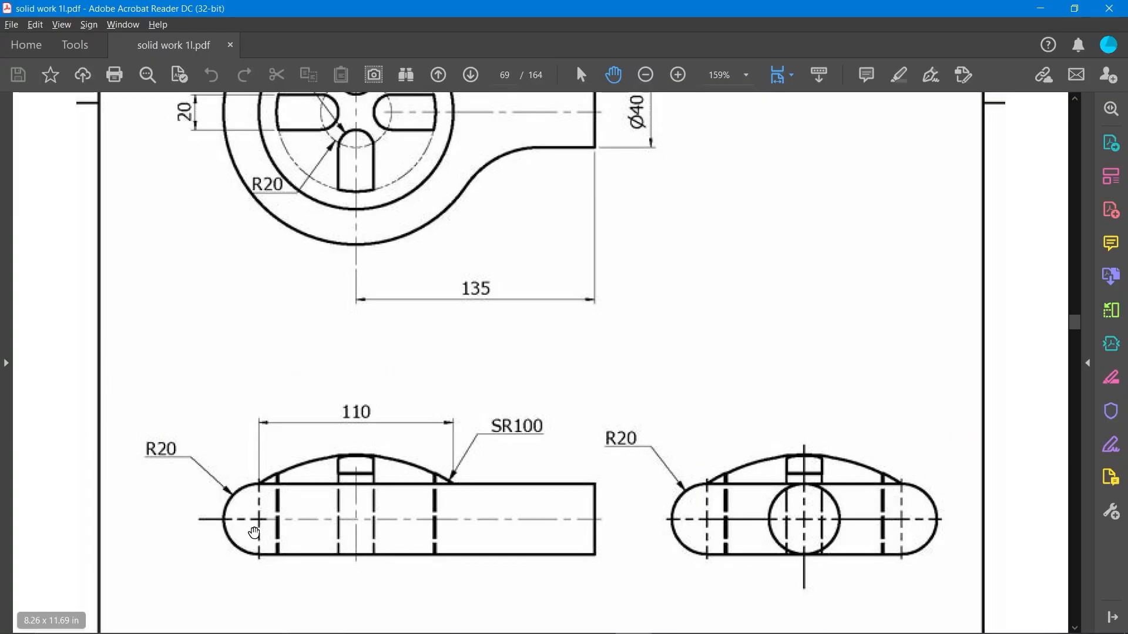
key("alt+Tab")
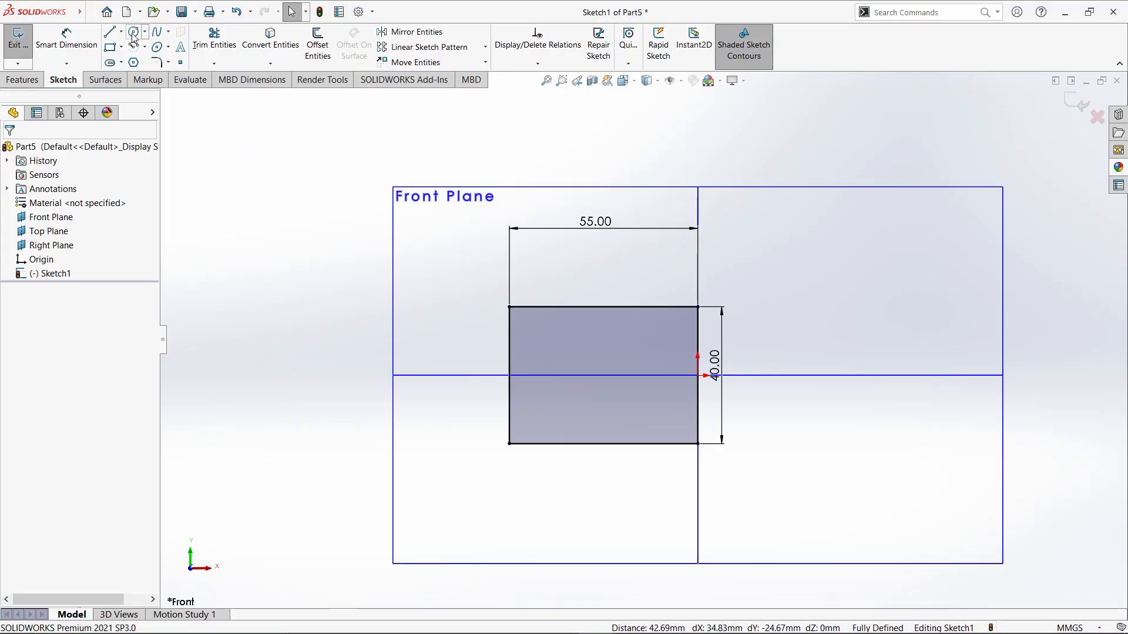
left_click(133, 32)
left_click(509, 374)
left_click(509, 444)
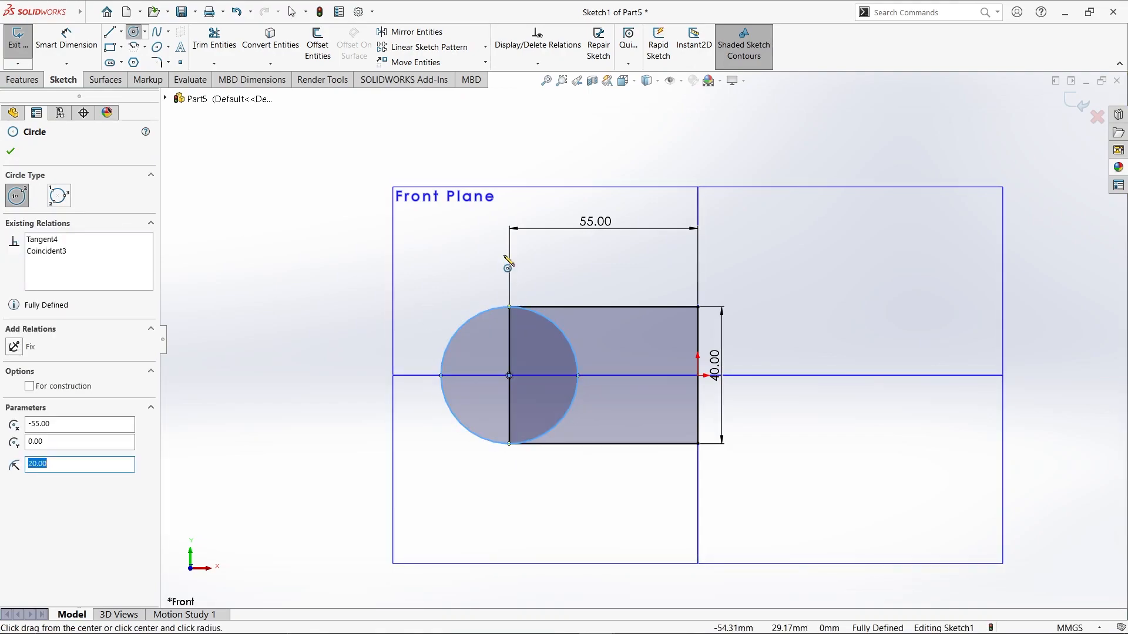
left_click(214, 40)
left_click_drag(581, 344, 506, 375)
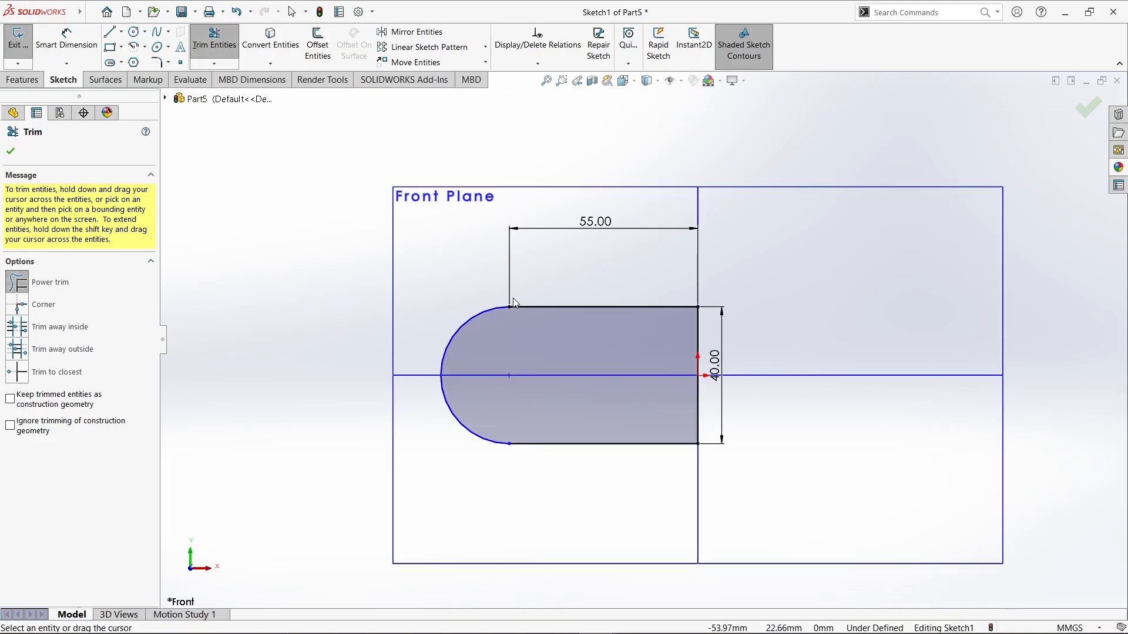
Check the dome radius in the PDF drawing, then sketch a 3-point arc of about 106 mm radius rightward from the profile's upper-left corner
key("alt+Tab")
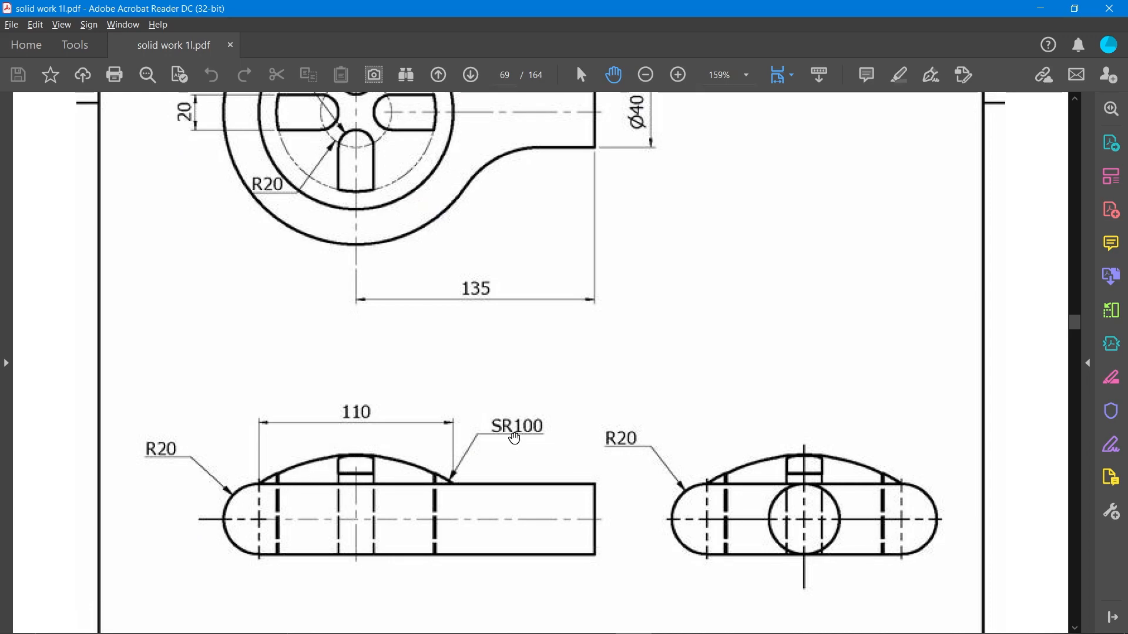
key("alt+Tab")
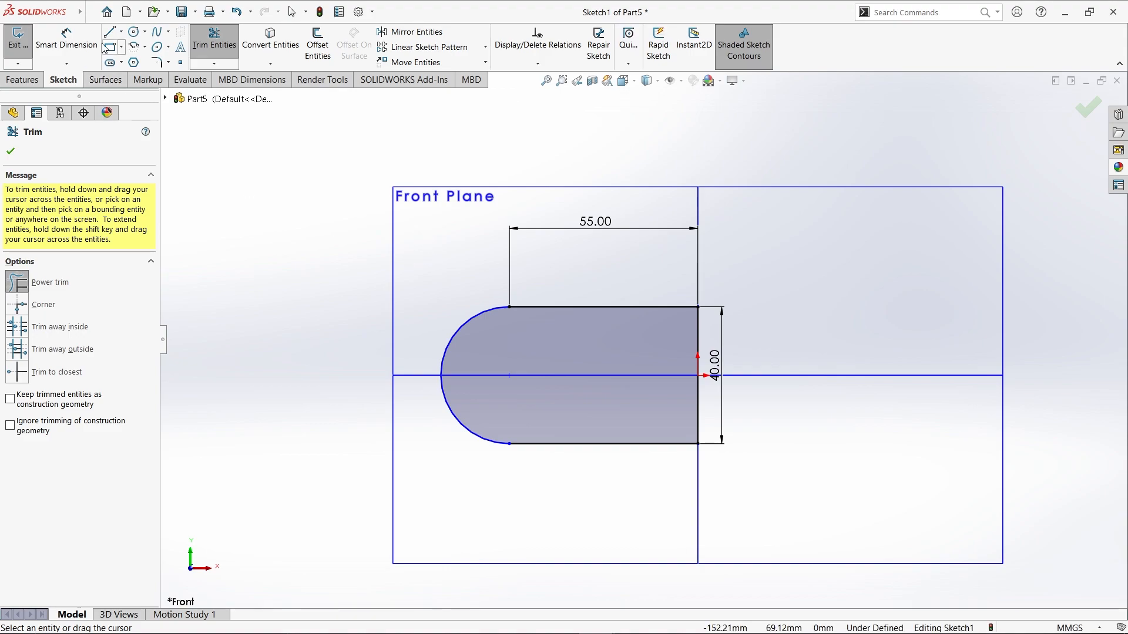
left_click(145, 48)
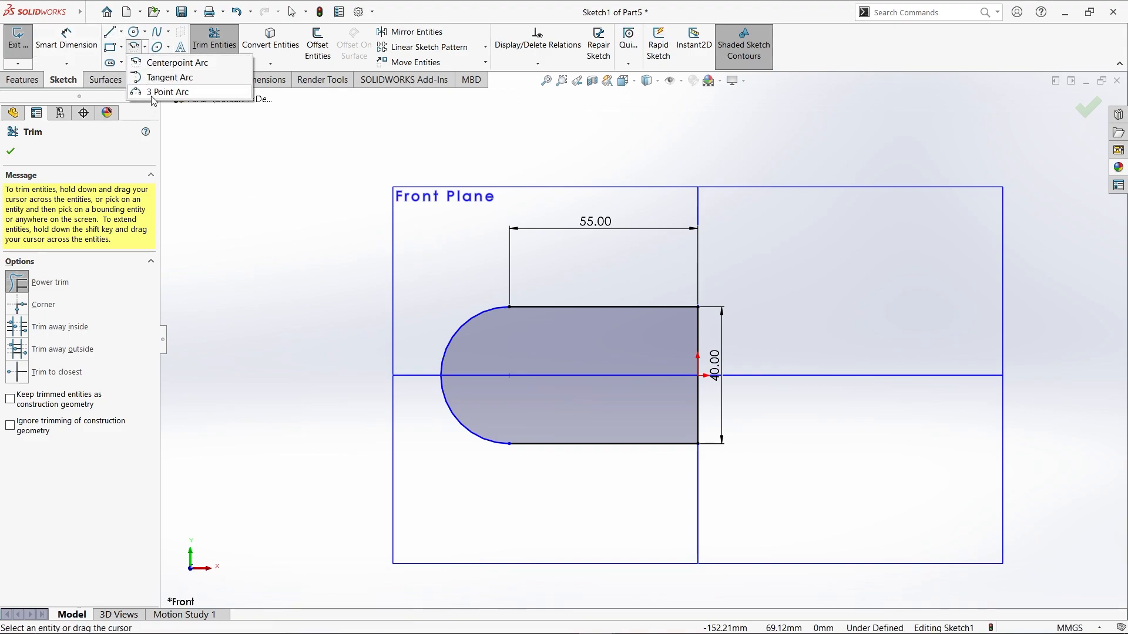
left_click(153, 92)
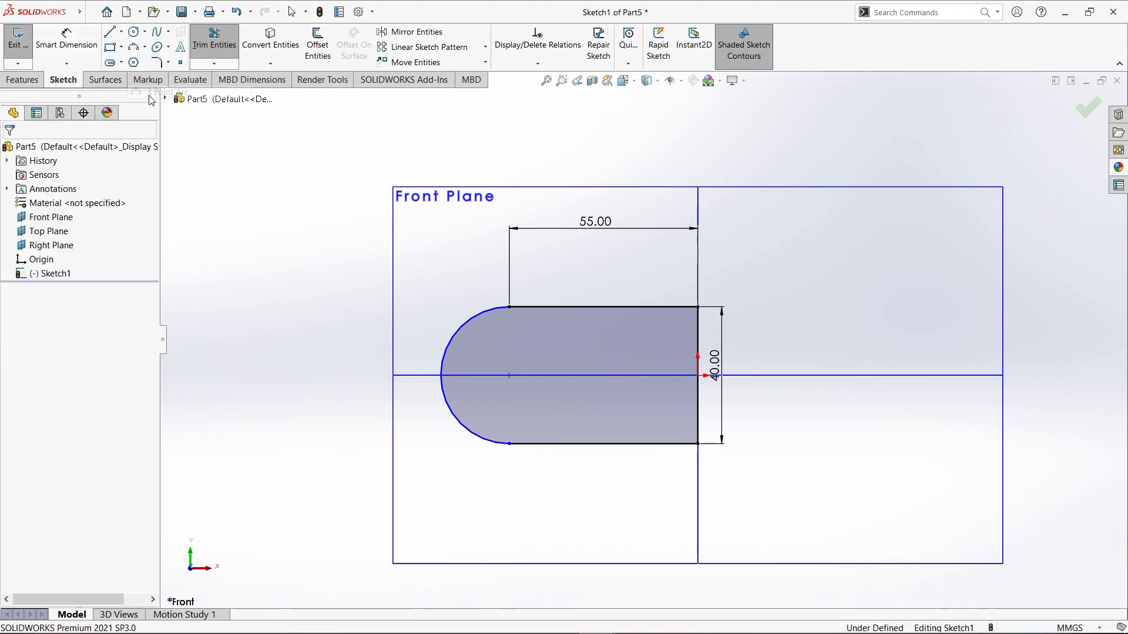
left_click(511, 309)
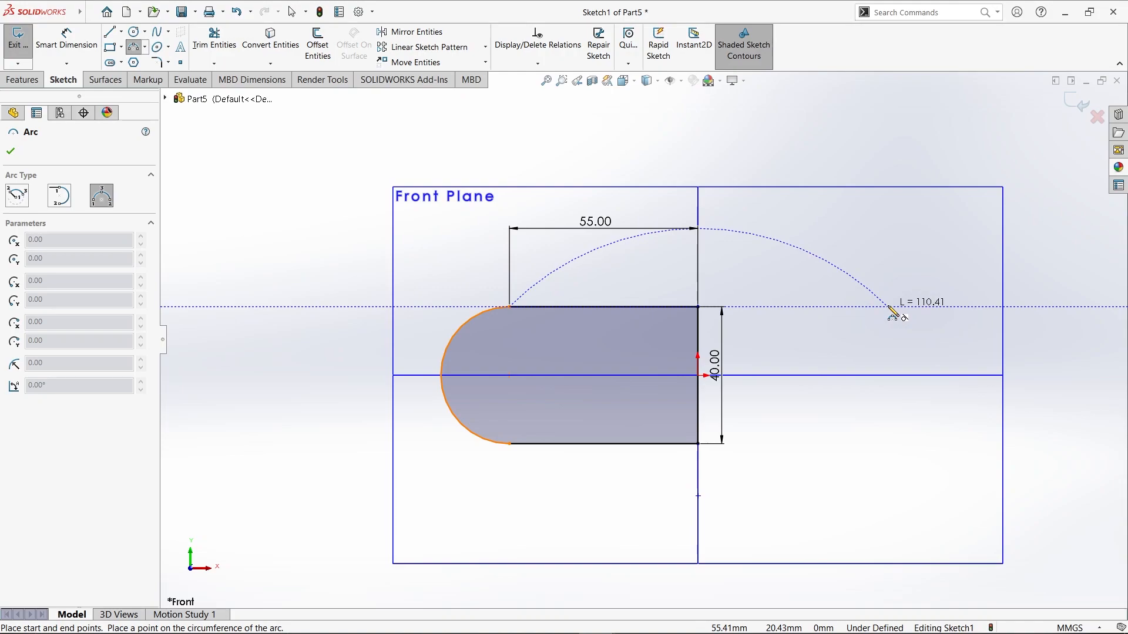
left_click(891, 307)
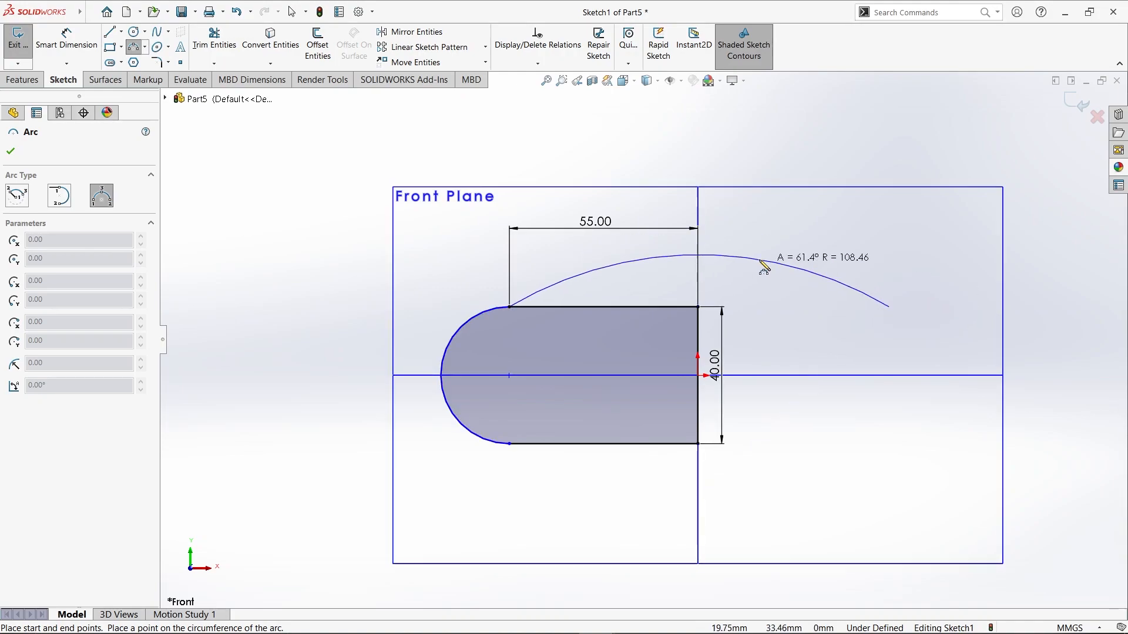
left_click(699, 255)
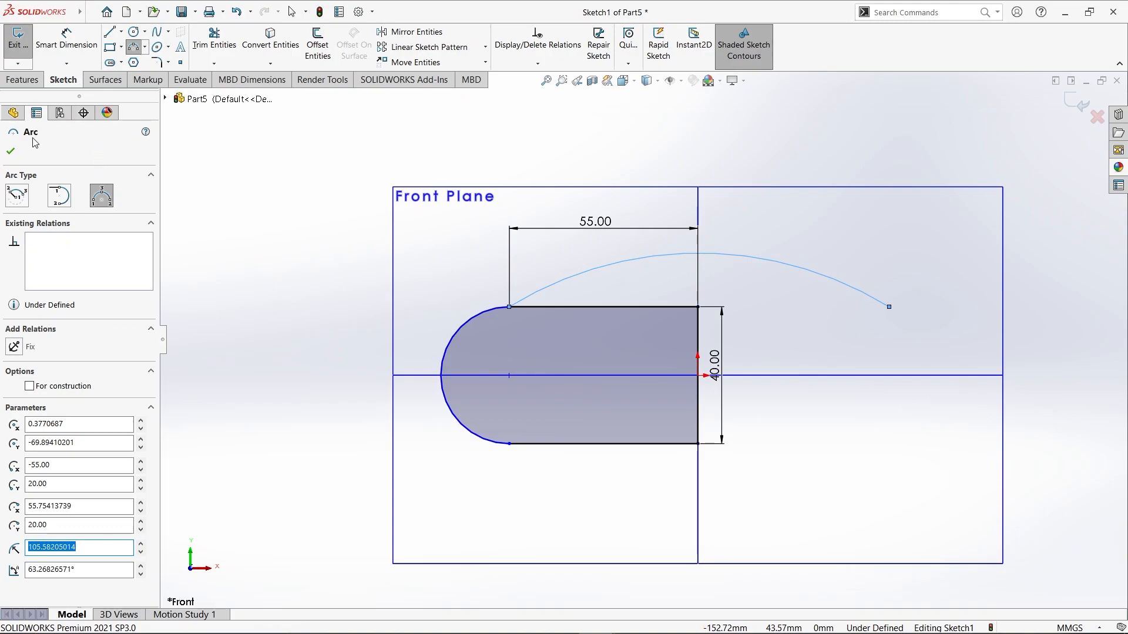
left_click(11, 151)
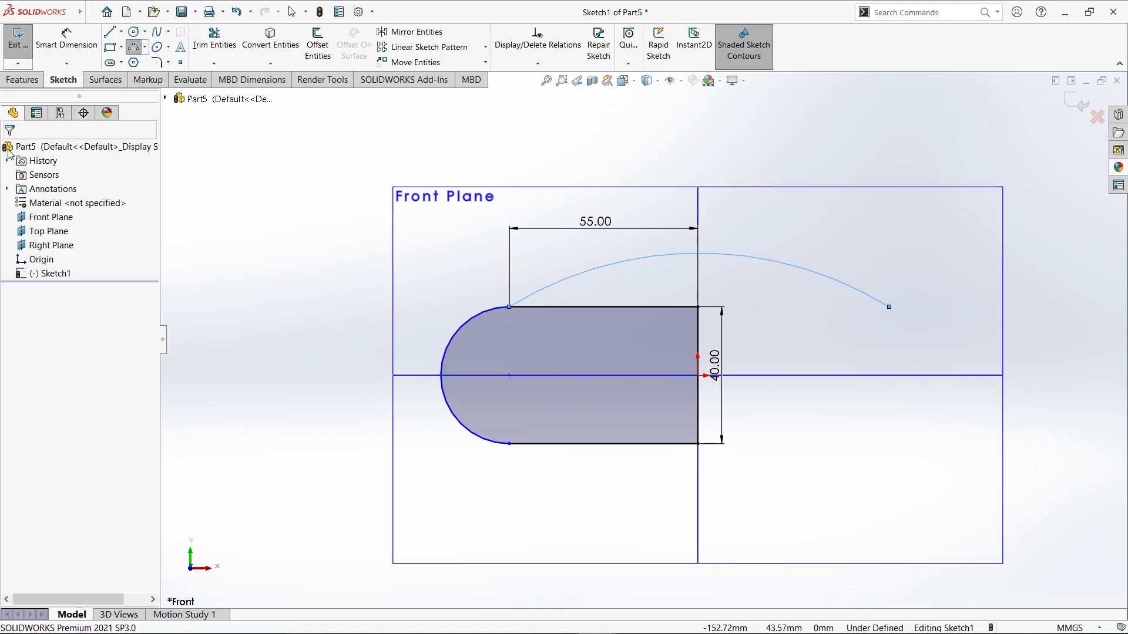
Add a horizontal relation between the two endpoints of the large arc
left_click(508, 306)
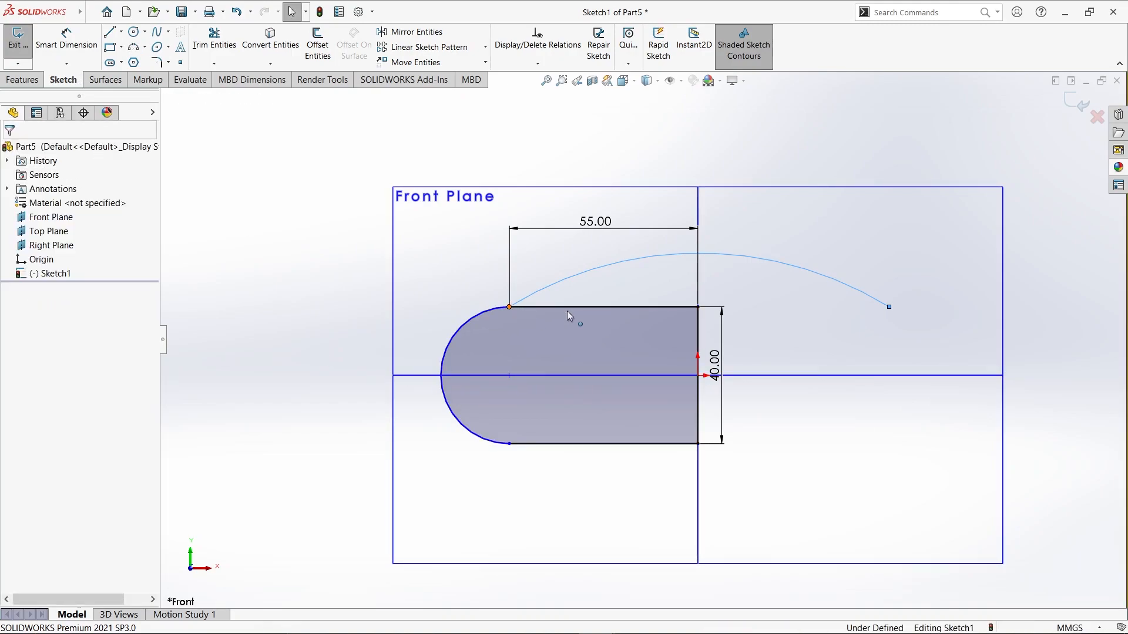
left_click(889, 307, "ctrl")
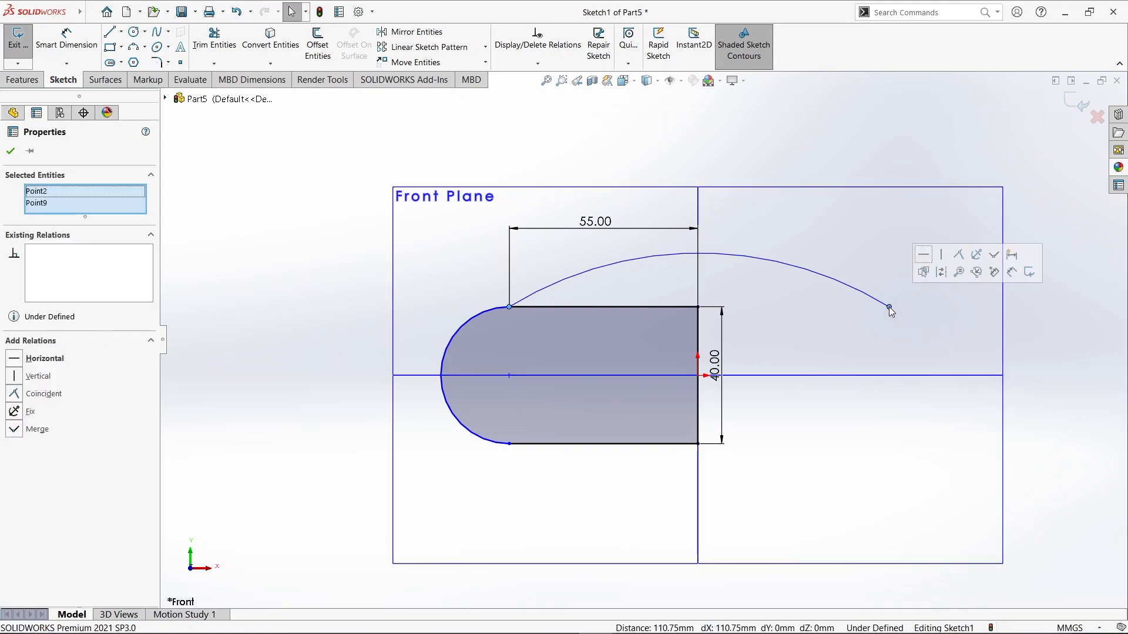
left_click(44, 364)
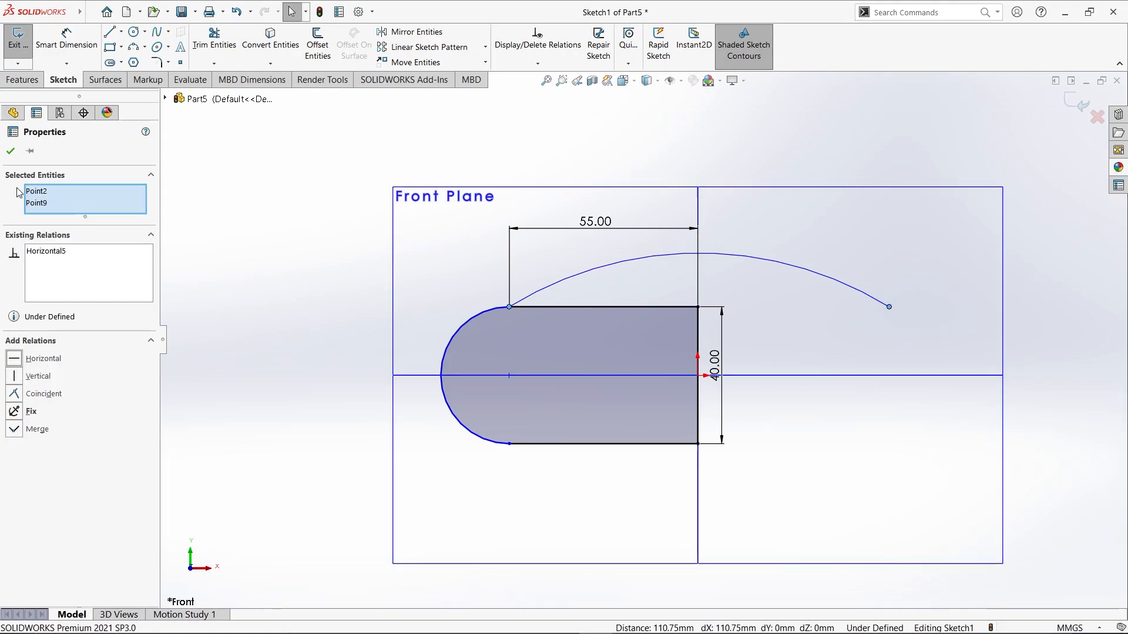
left_click(11, 151)
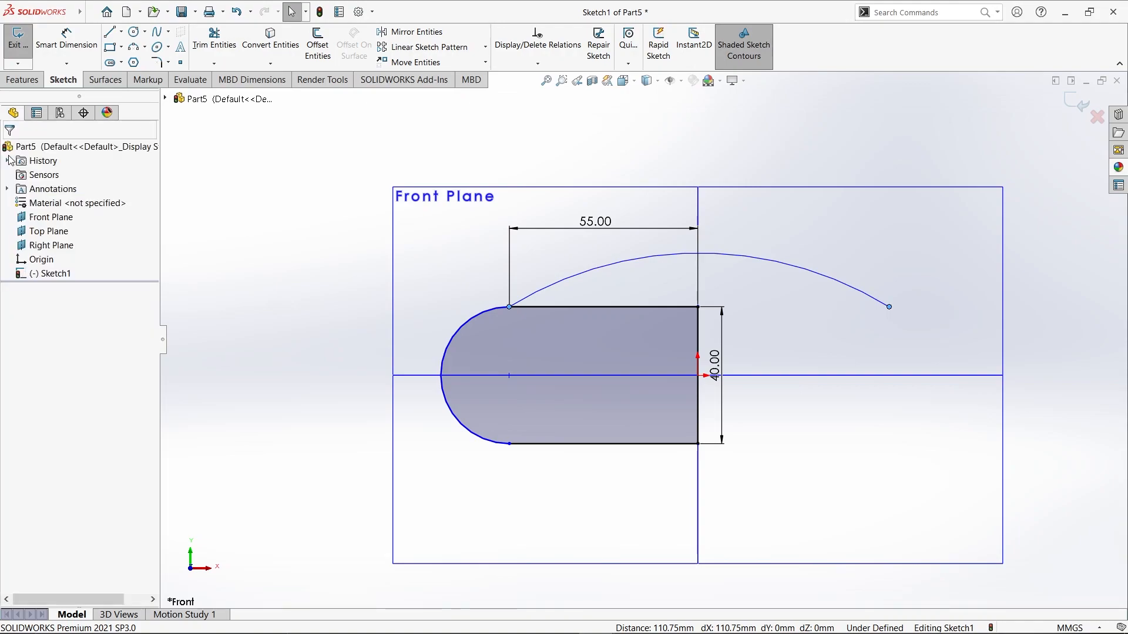
Dimension the distance between the two endpoints of the large arc as 110 mm
left_click(67, 50)
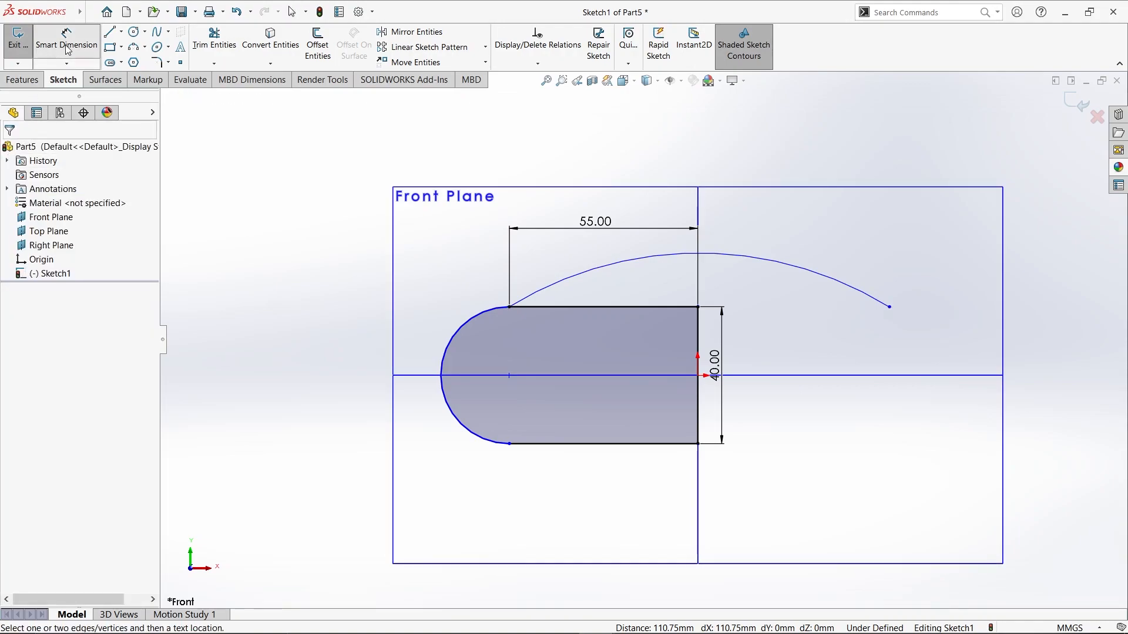
left_click(509, 307)
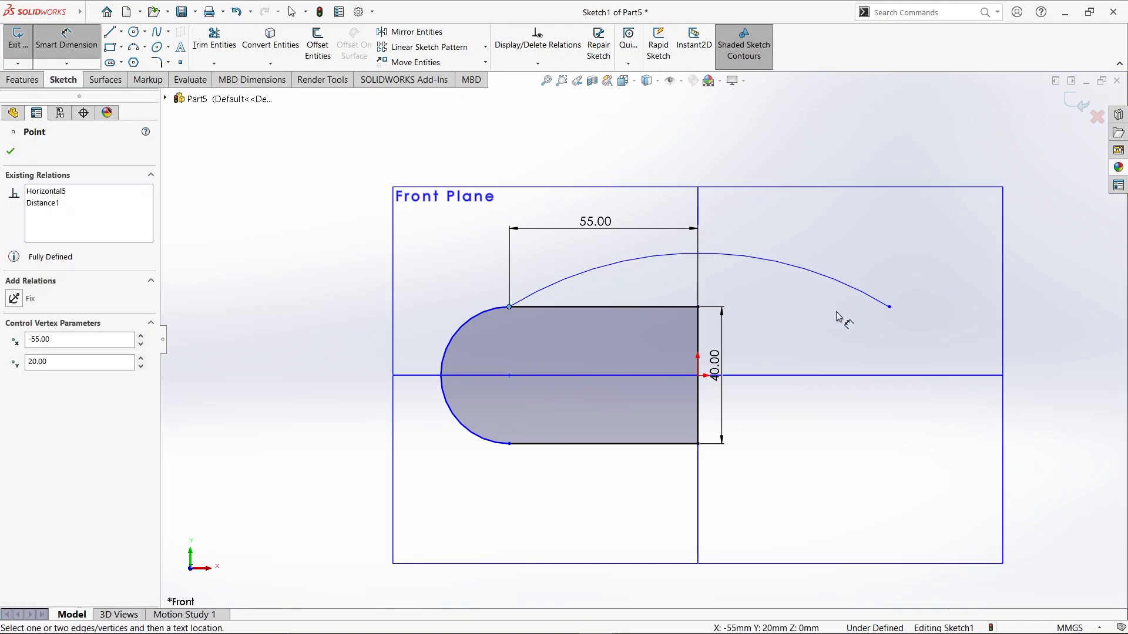
left_click(890, 308)
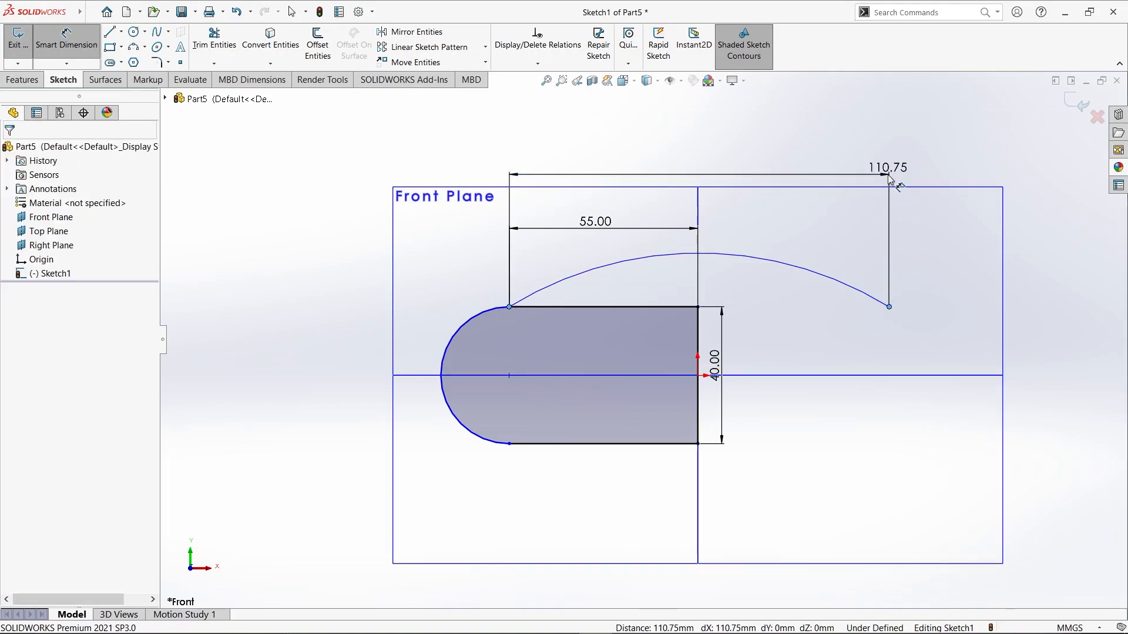
left_click(888, 176)
type("110")
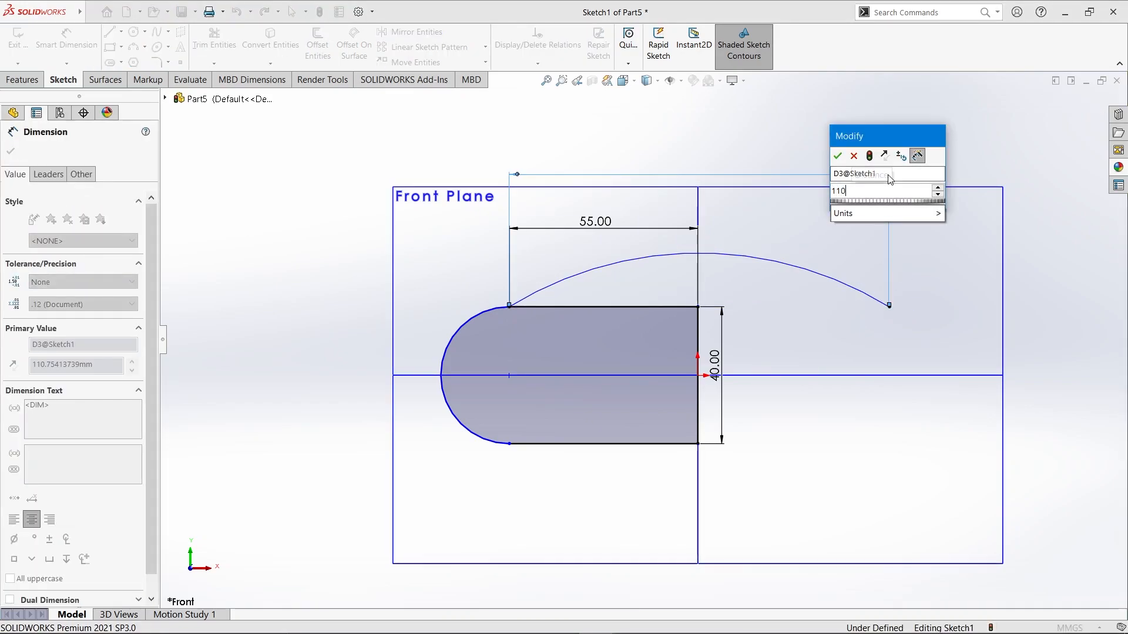
key("Return")
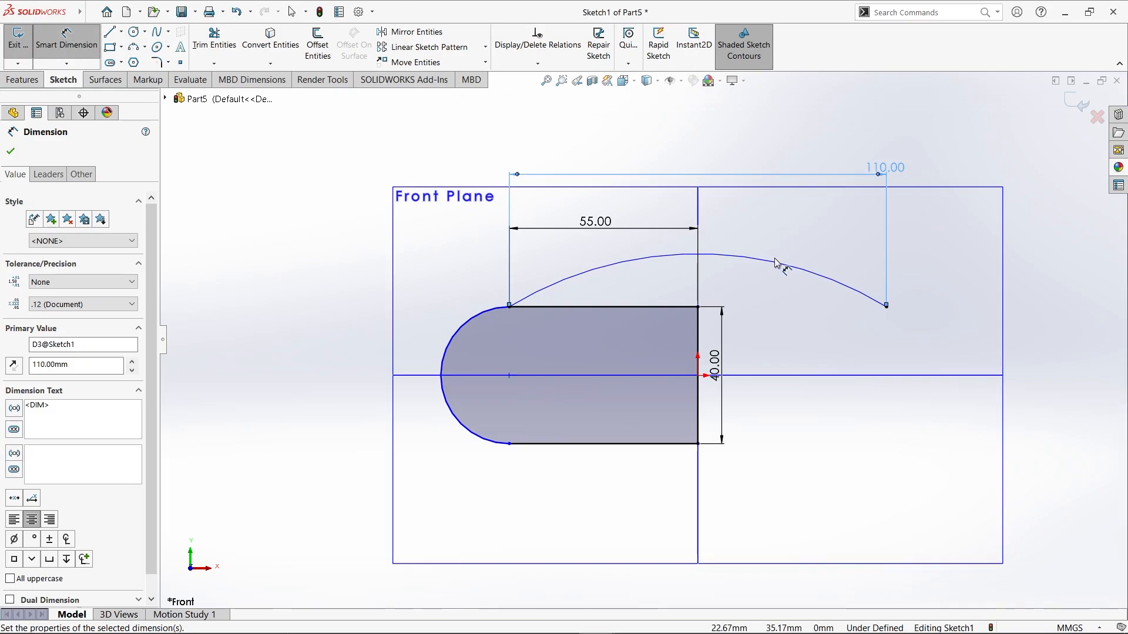
Set the large arc's radius to 100 mm
left_click(777, 263)
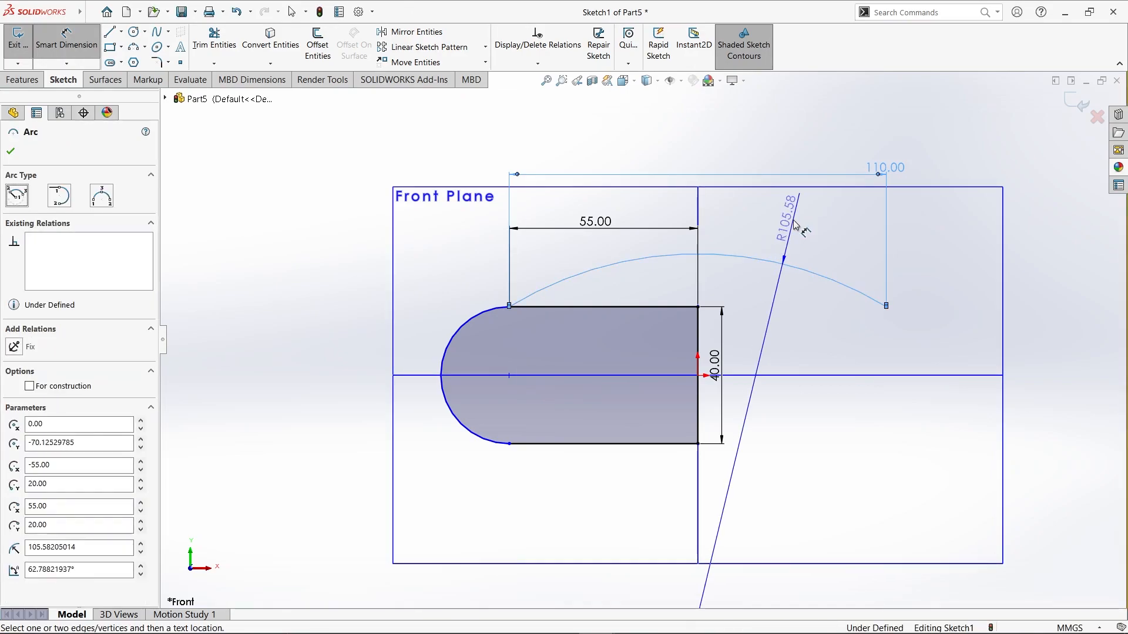
left_click(794, 225)
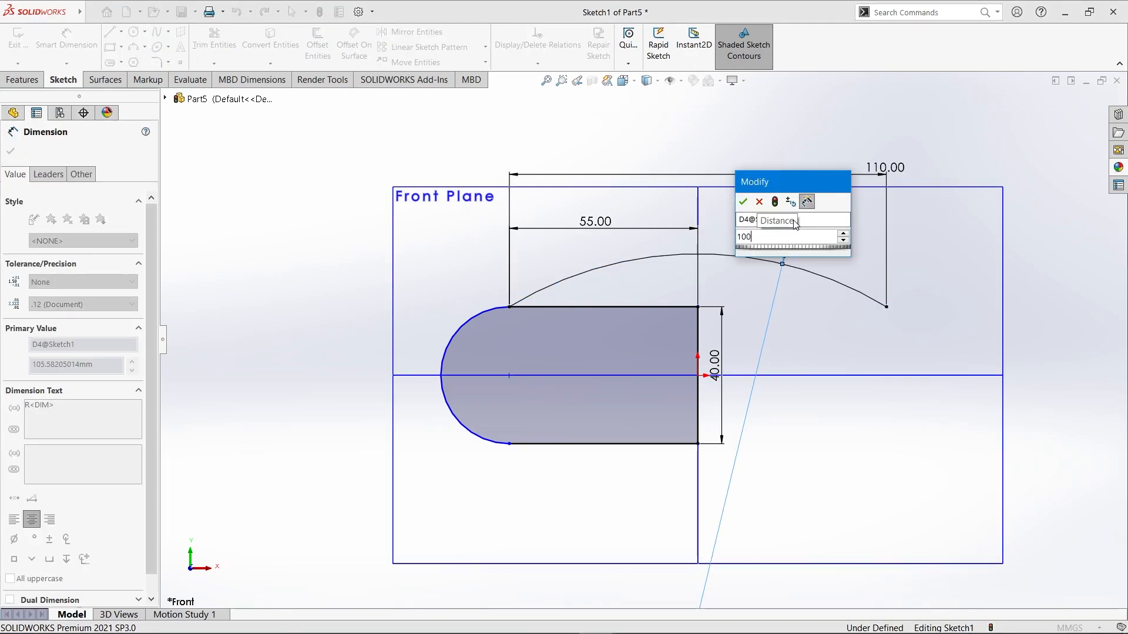
key("Return")
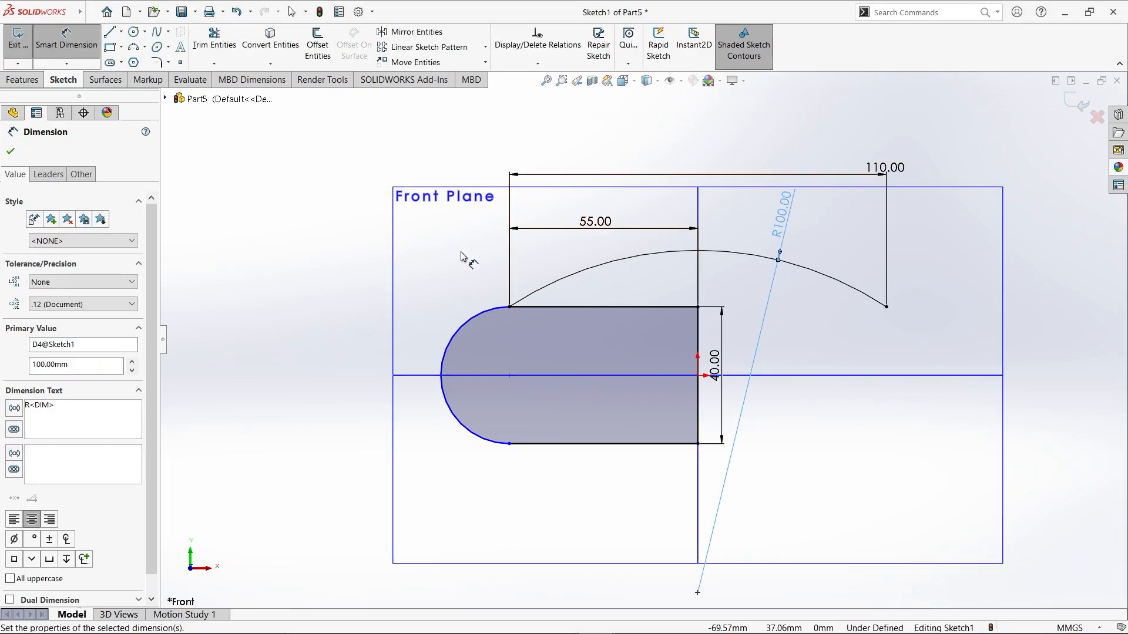
left_click(11, 151)
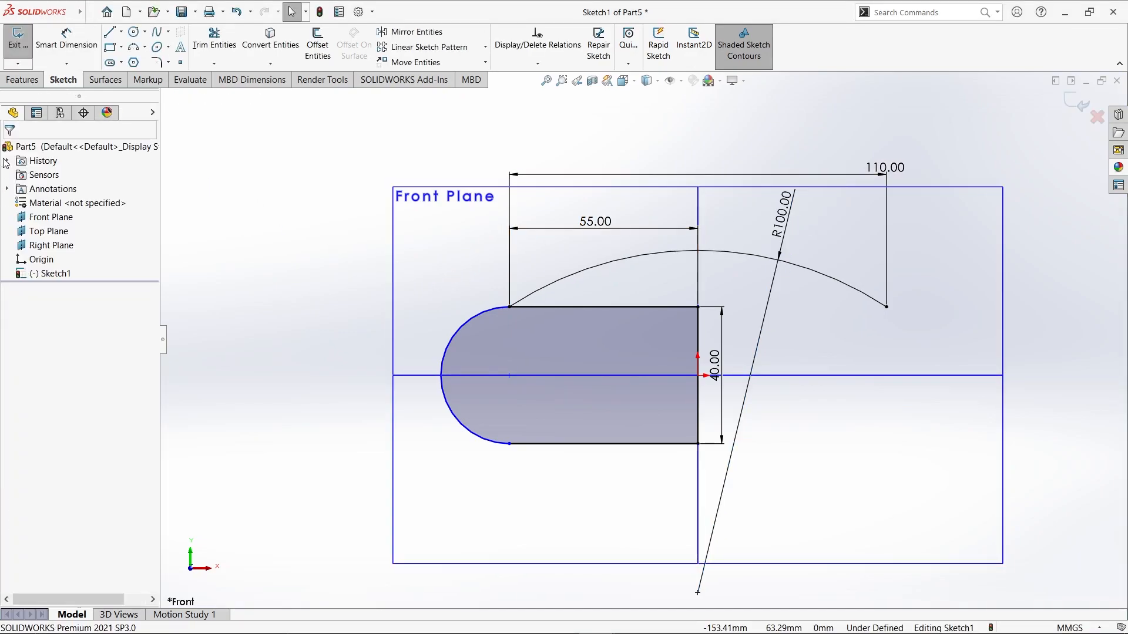
Sketch a vertical line from the large arc's topmost point down to the profile's upper-right corner
left_click(111, 32)
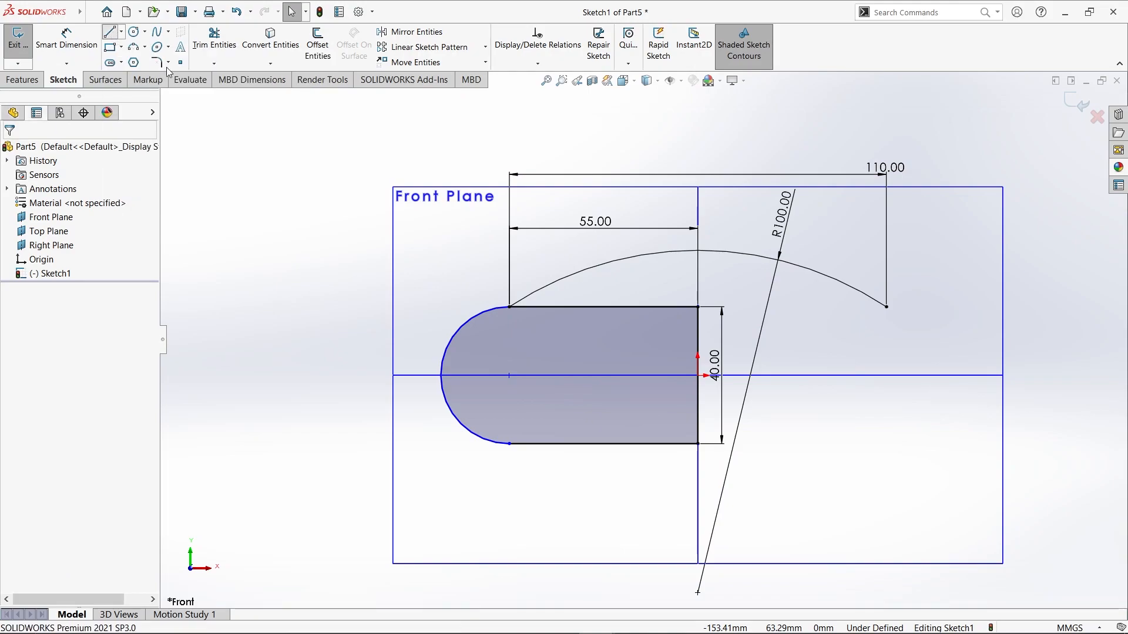
left_click(697, 251)
left_click(698, 306)
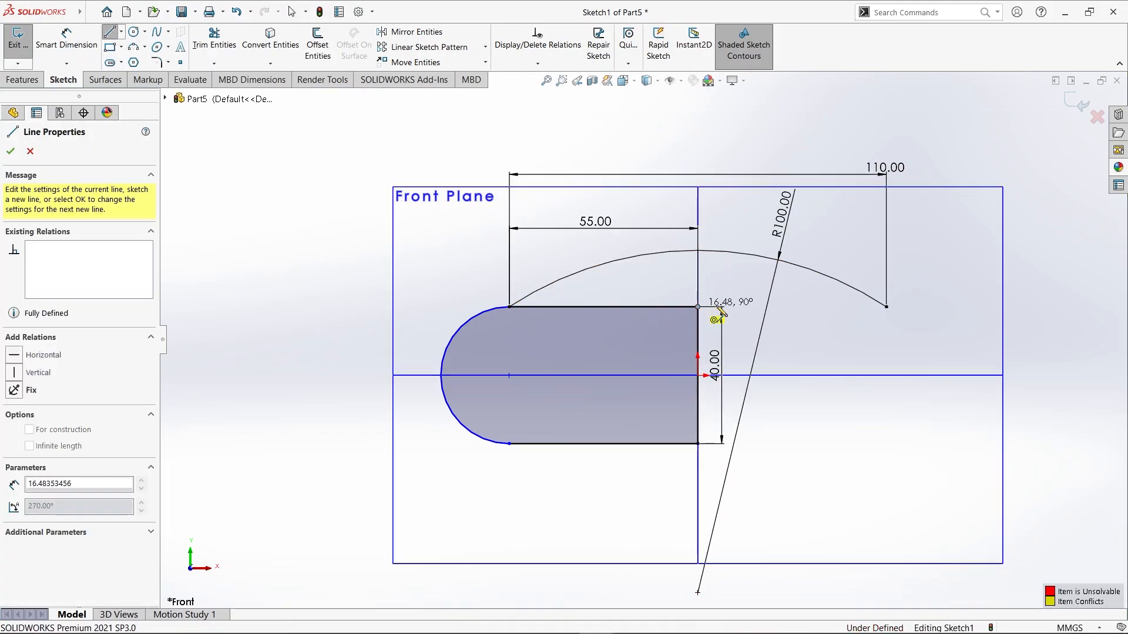
Trim away the large arc's right half and the horizontal edge beneath the arc's remaining half
left_click(211, 40)
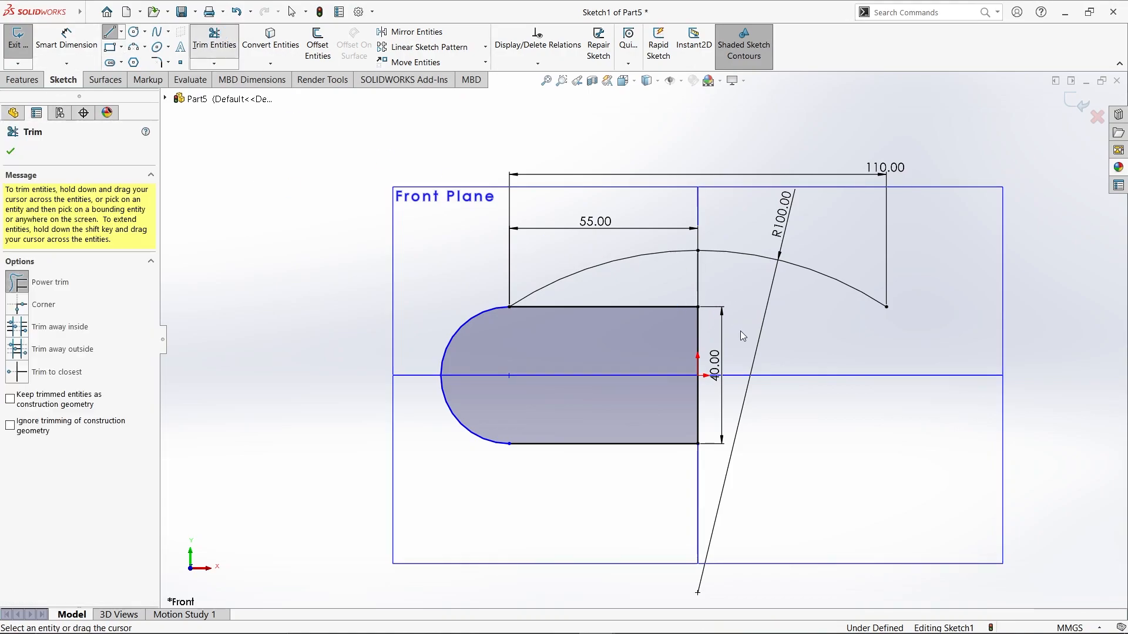
left_click_drag(758, 262, 756, 237)
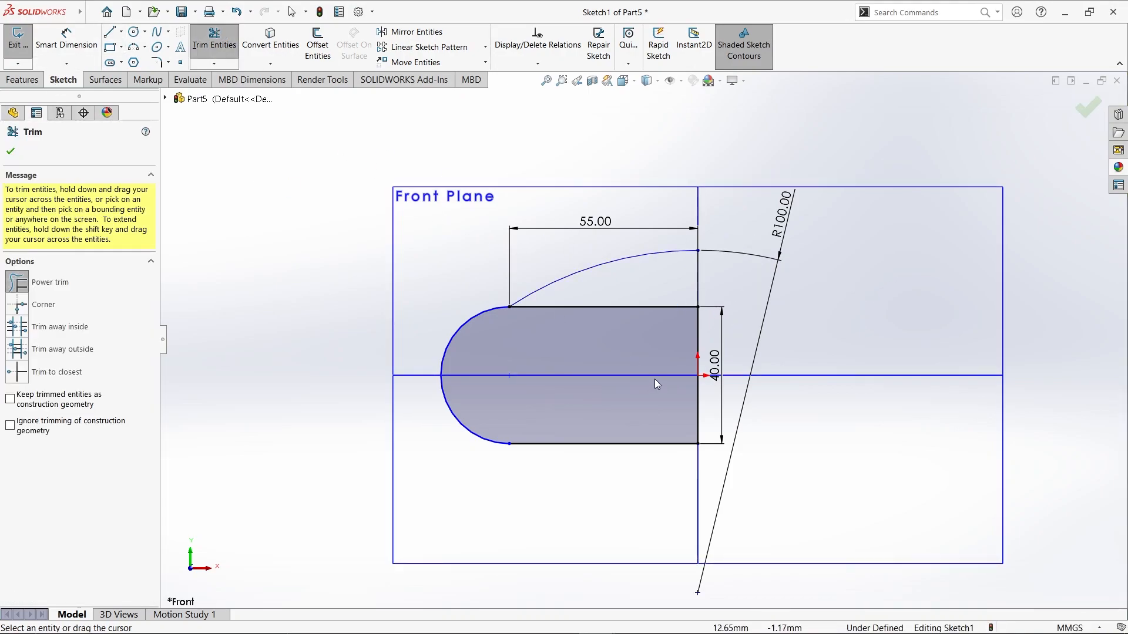
left_click_drag(626, 314, 632, 298)
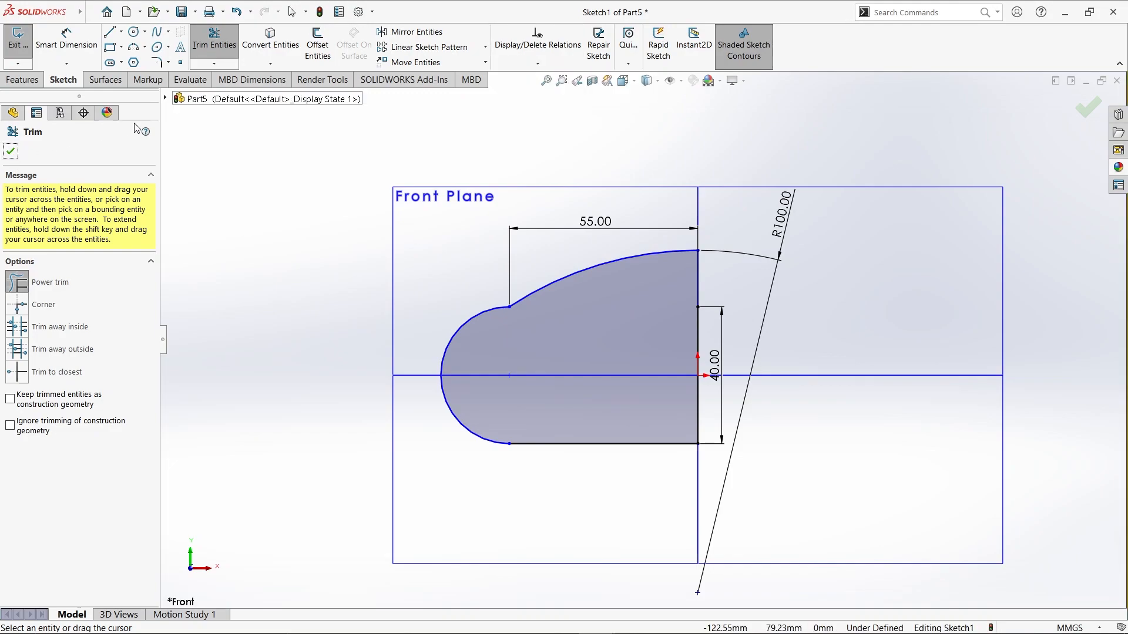
left_click(9, 153)
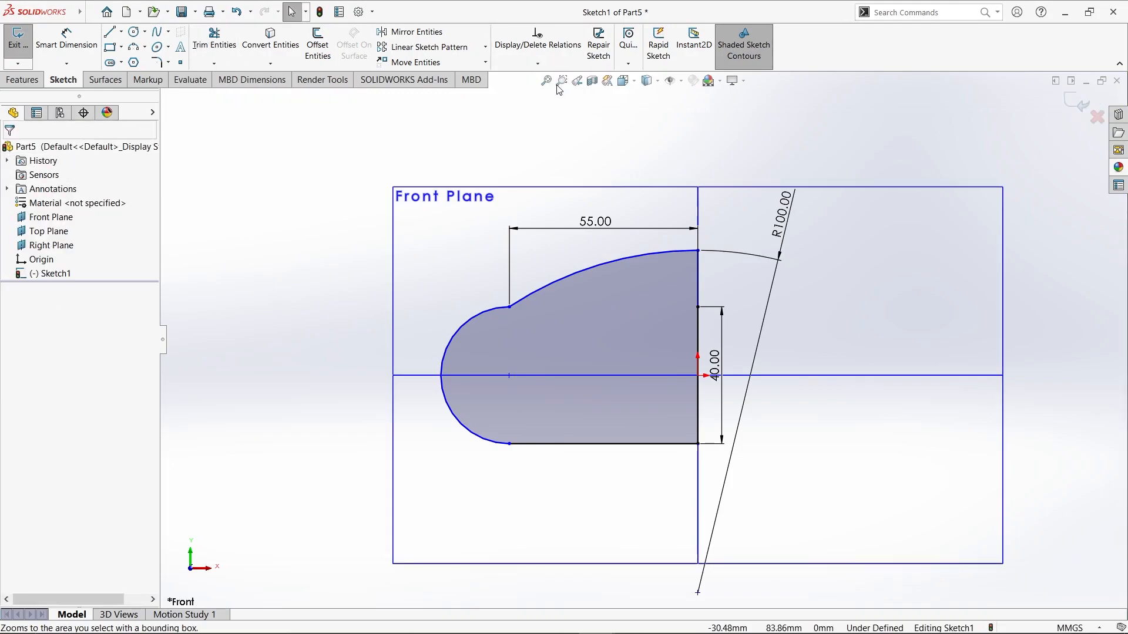
Fully define all entities in the sketch with automatically calculated relations and dimensions
left_click(538, 64)
left_click(538, 107)
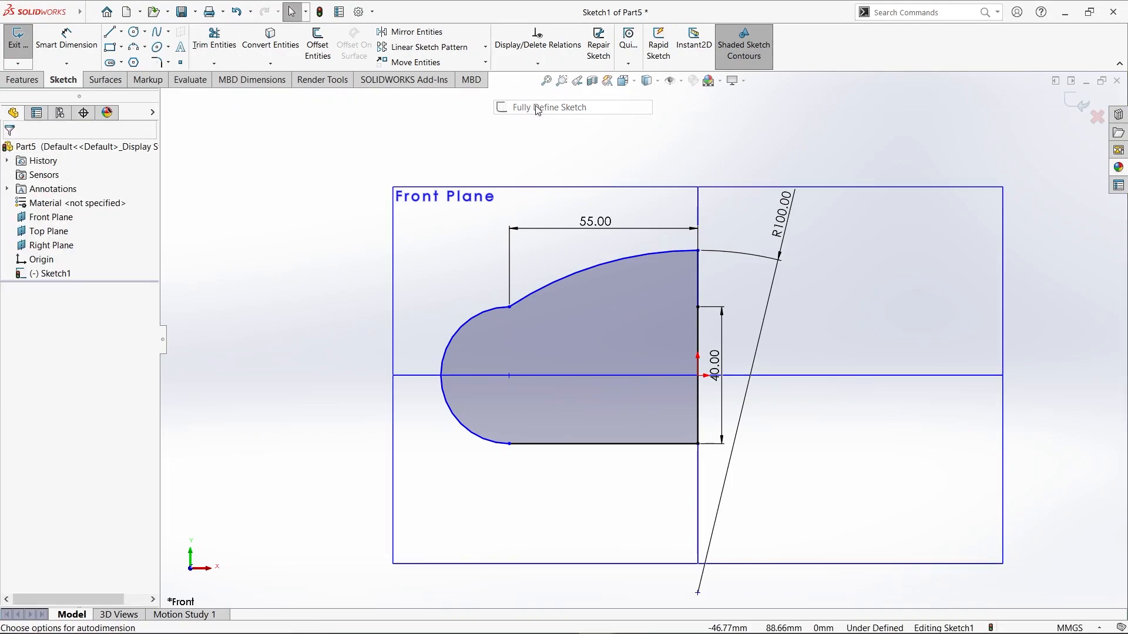
left_click(78, 225)
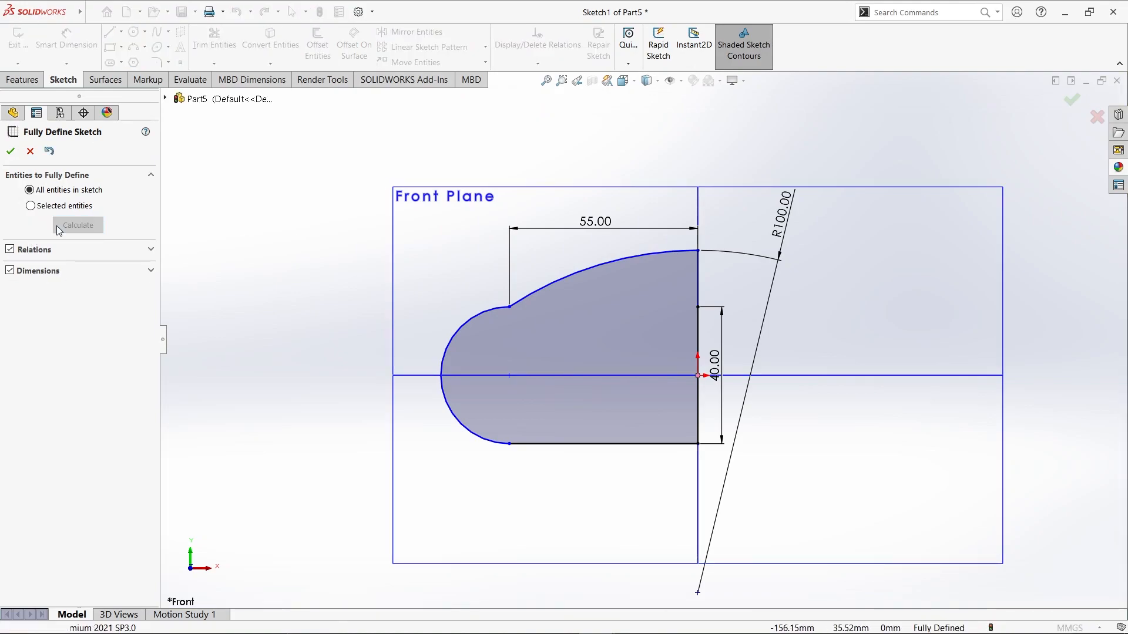
left_click(10, 151)
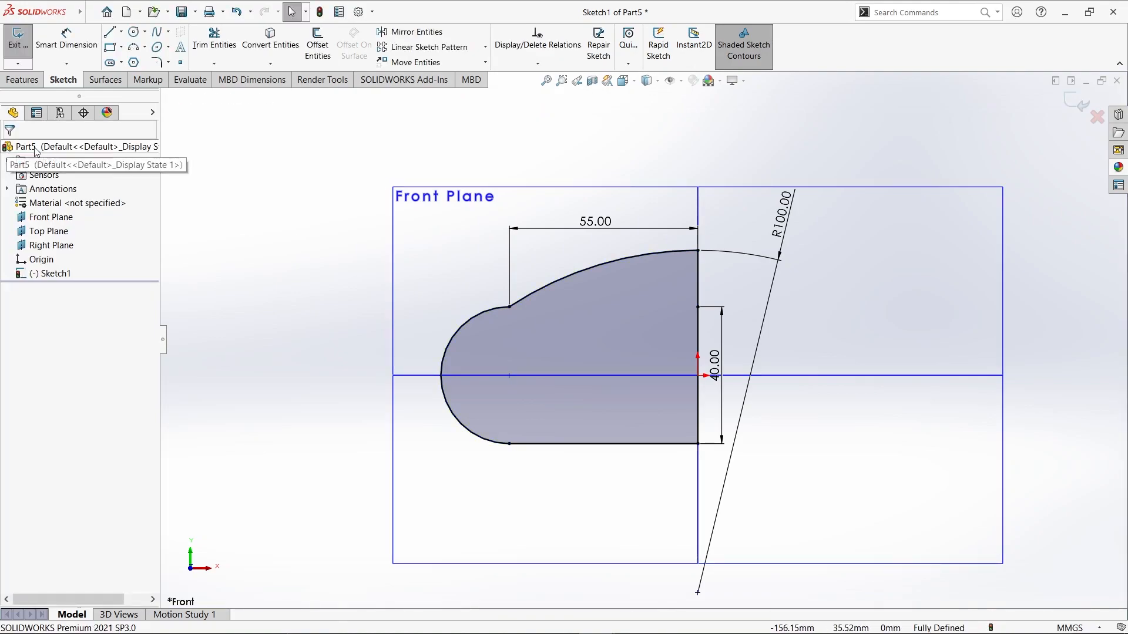
Revolve the profile 360 degrees about the short vertical line beneath the arc's highest point
left_click(13, 81)
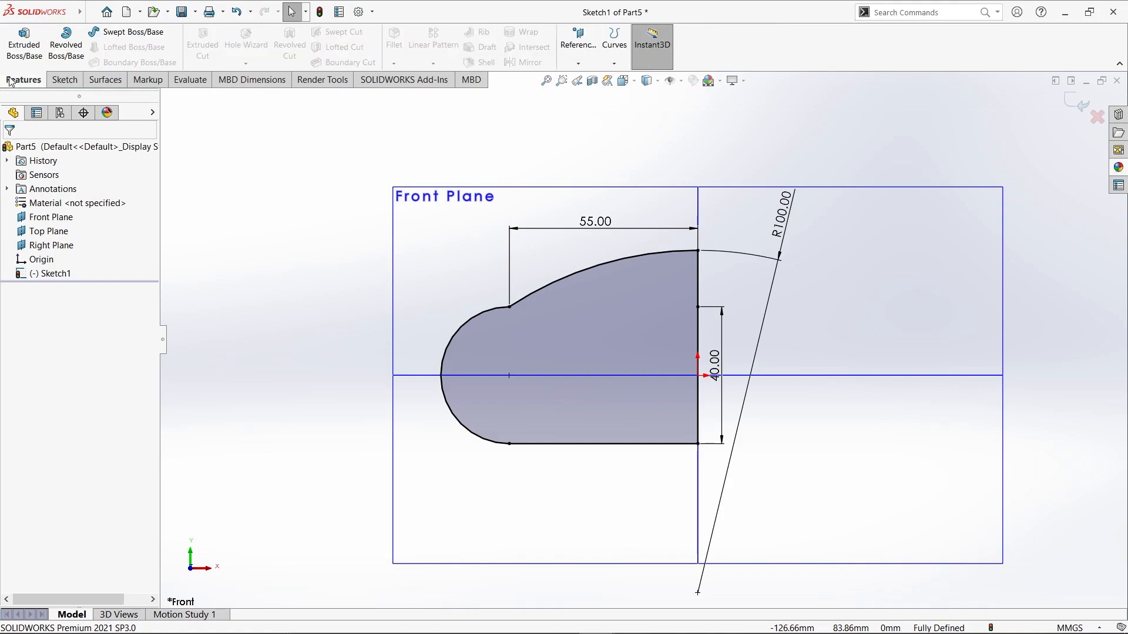
left_click(66, 47)
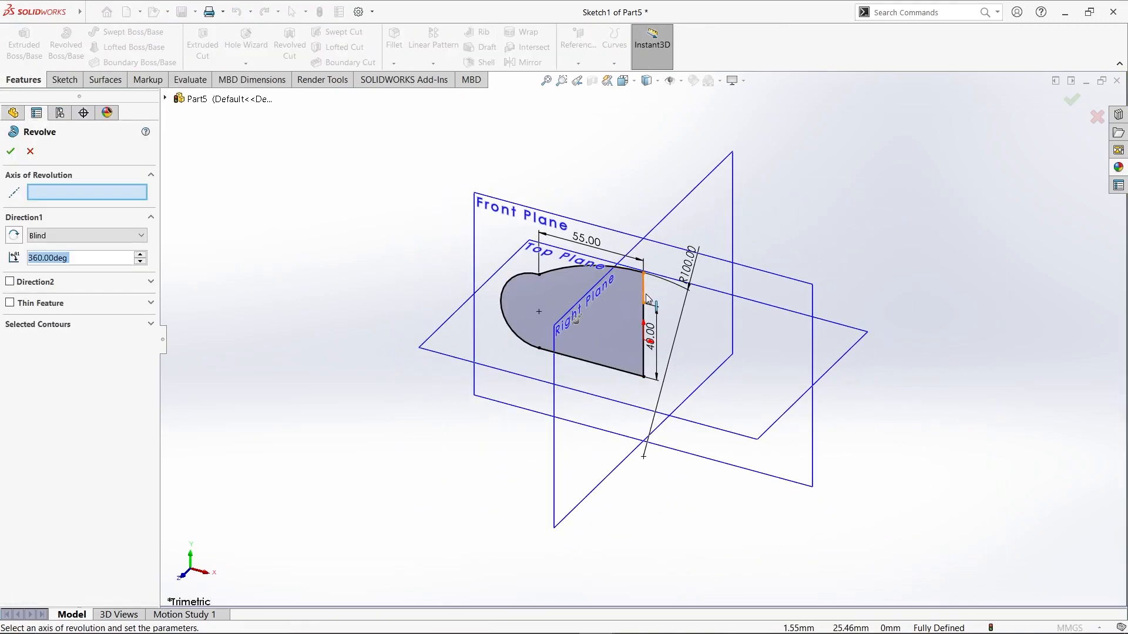
left_click(644, 301)
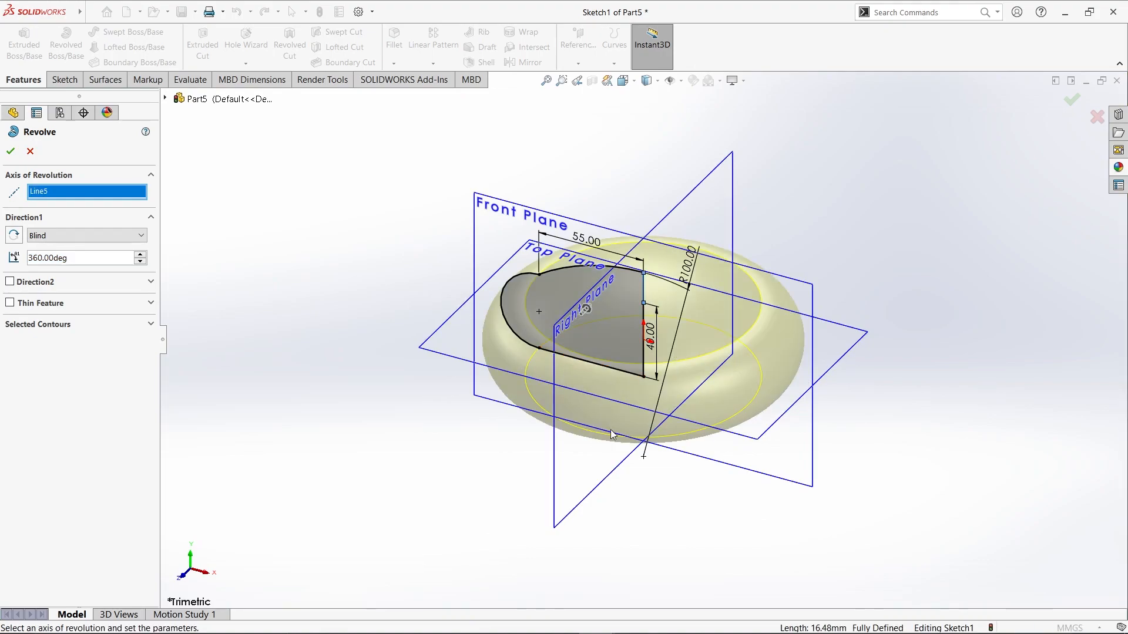
left_click(10, 152)
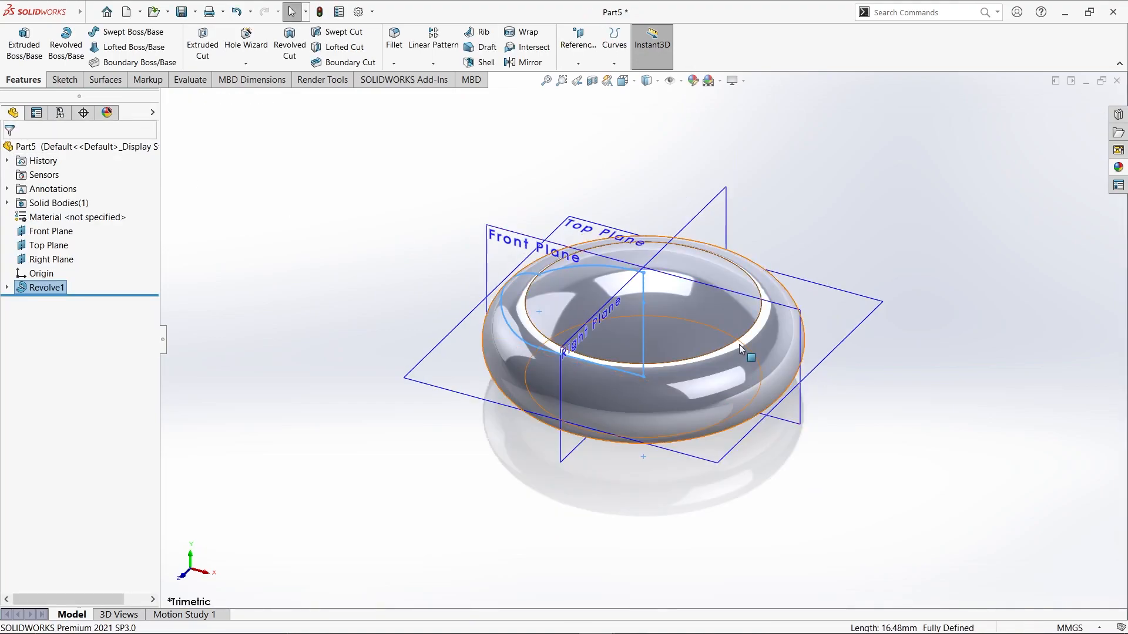
Check the slot radii in the PDF drawing's top view, then start a sketch on the Top Plane
key("alt+Tab")
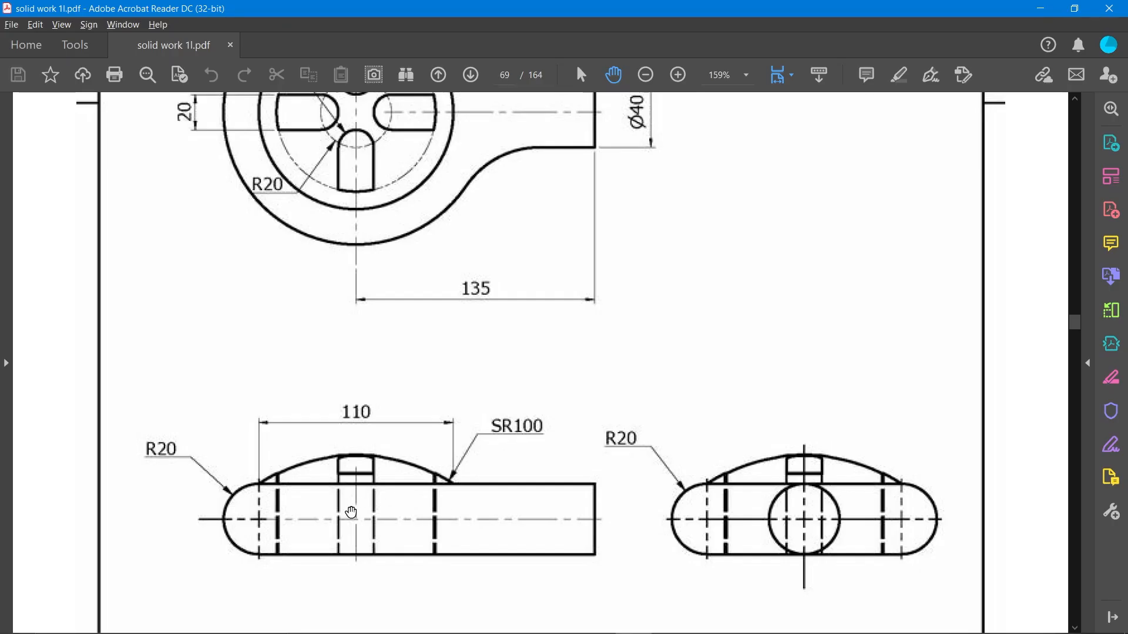
scroll(381, 457, "up", 5)
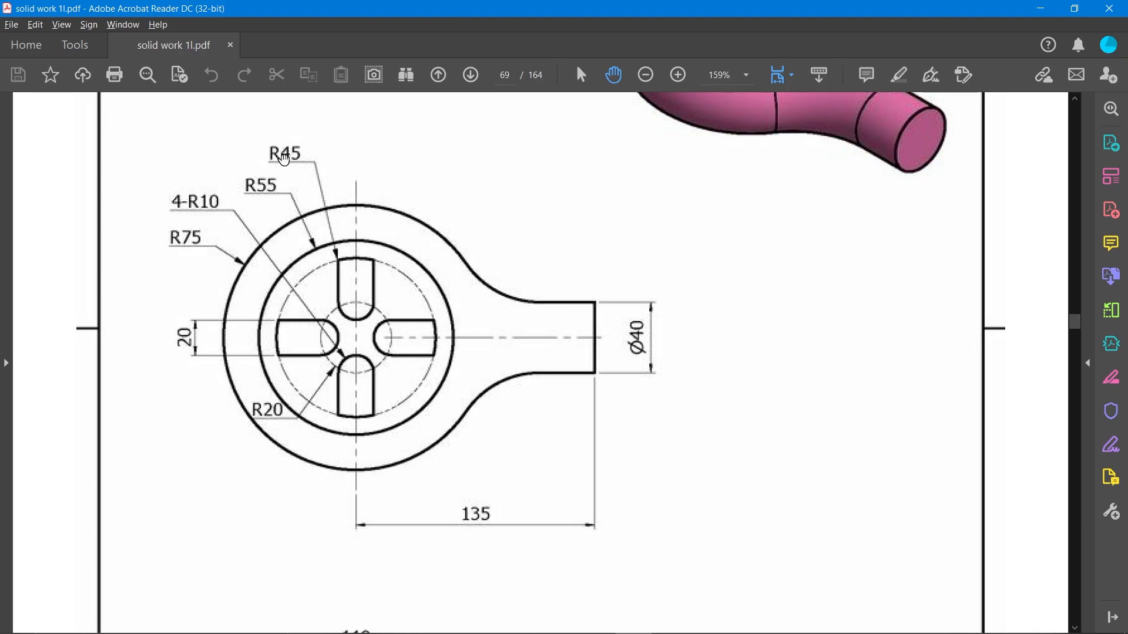
key("alt+Tab")
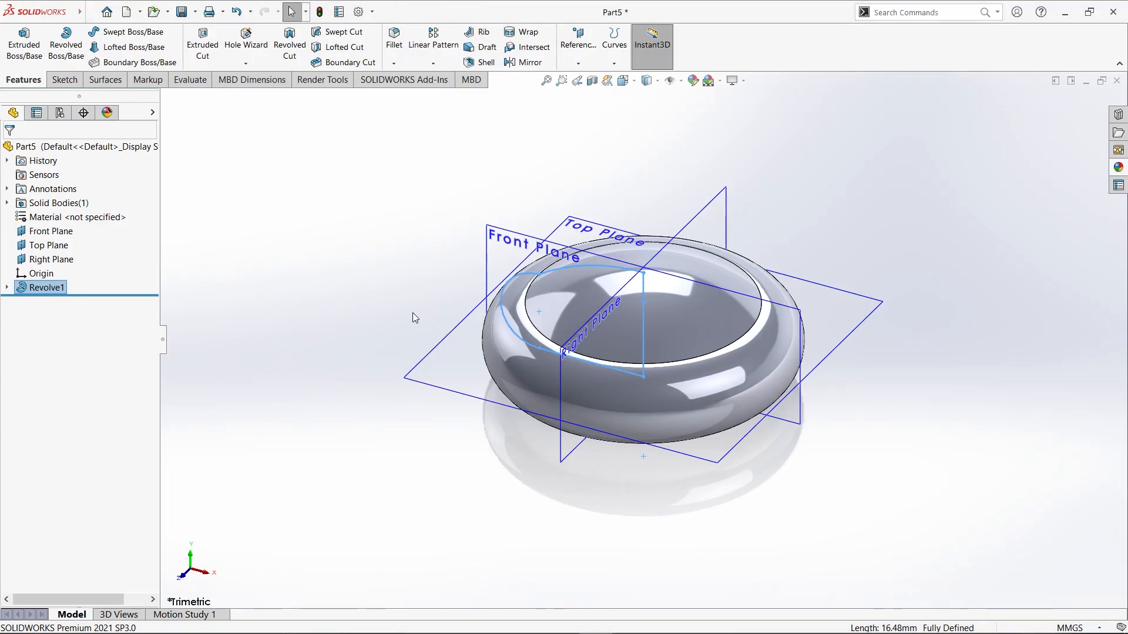
left_click(430, 354)
left_click(482, 321)
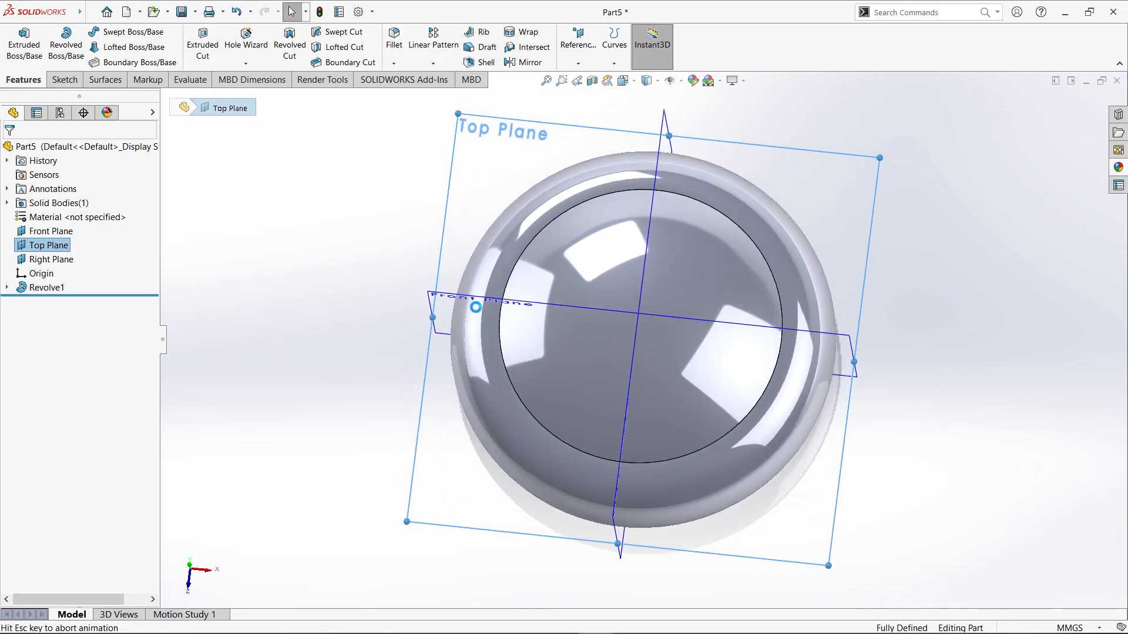
Sketch two circles centred on the origin with radii of 45 mm and 20 mm
left_click(134, 32)
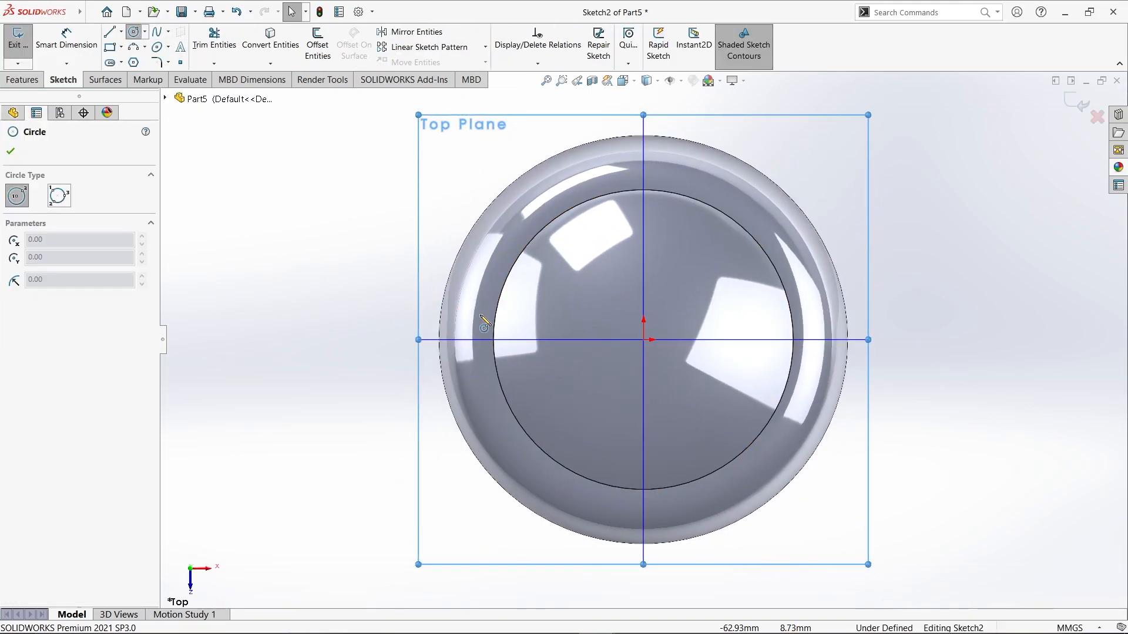
left_click(643, 340)
left_click(747, 363)
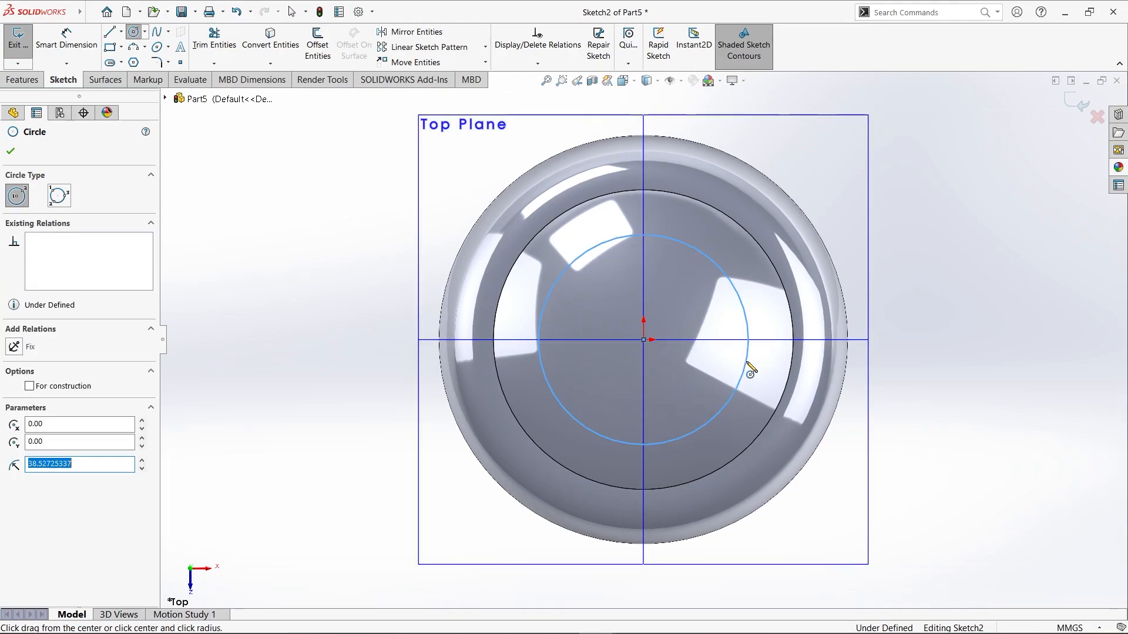
type("45")
key("Return")
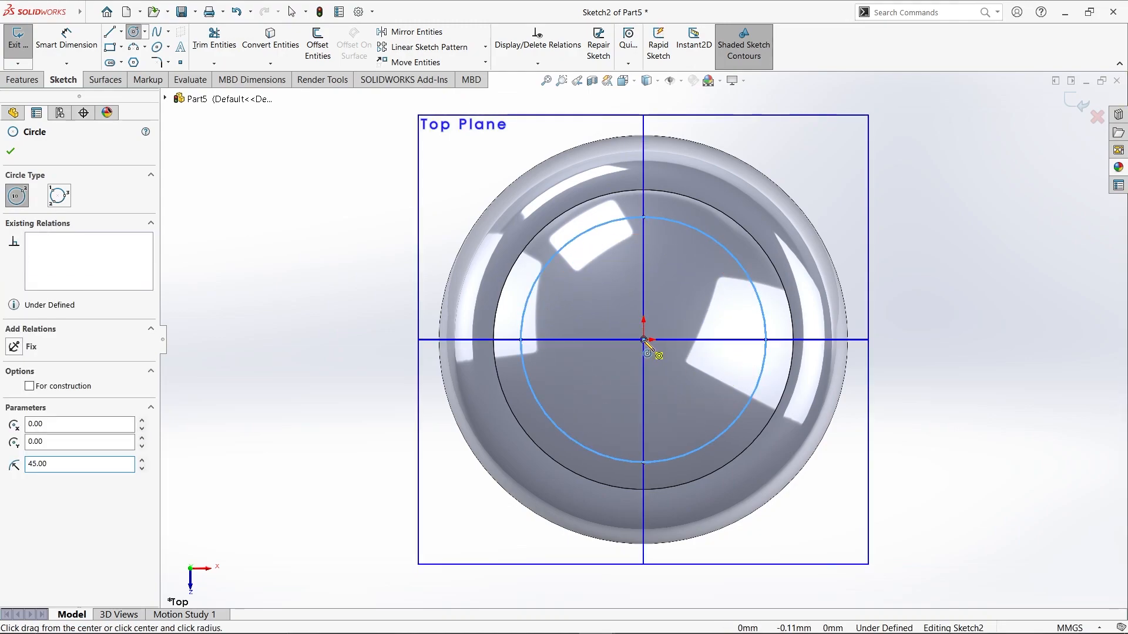
left_click(643, 340)
left_click(700, 369)
type("20")
key("Return")
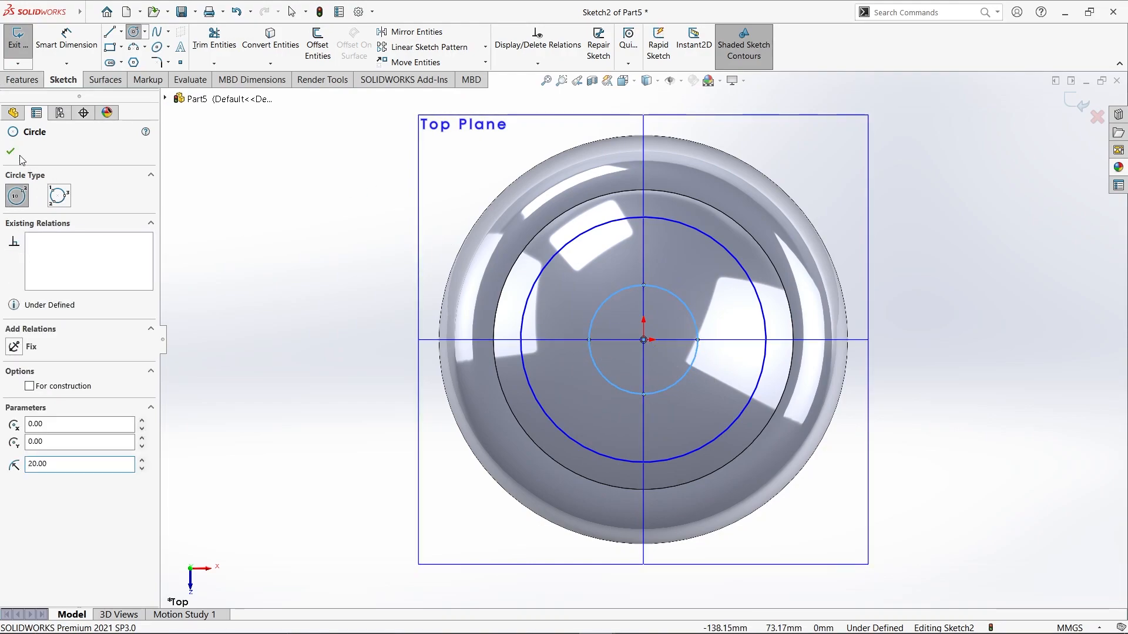
left_click(11, 151)
After checking the slot in the PDF drawing, sketch a center rectangle about 36 by 12 mm on the horizontal axis left of the origin, crossing both circles
key("alt+Tab")
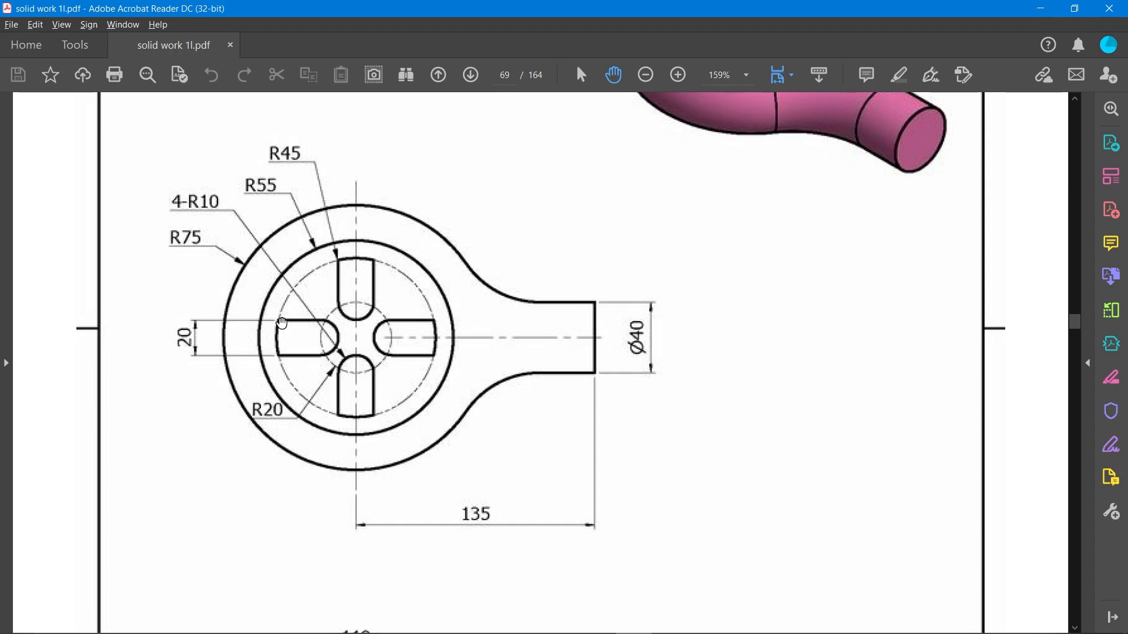
key("alt+Tab")
left_click(121, 47)
left_click(127, 87)
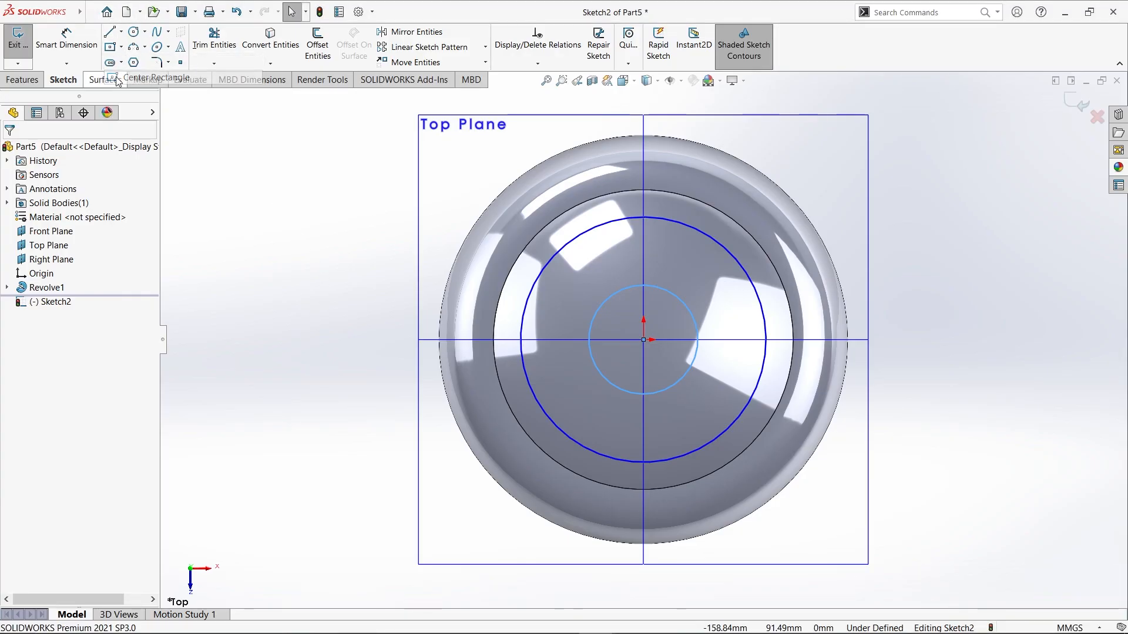
left_click(555, 340)
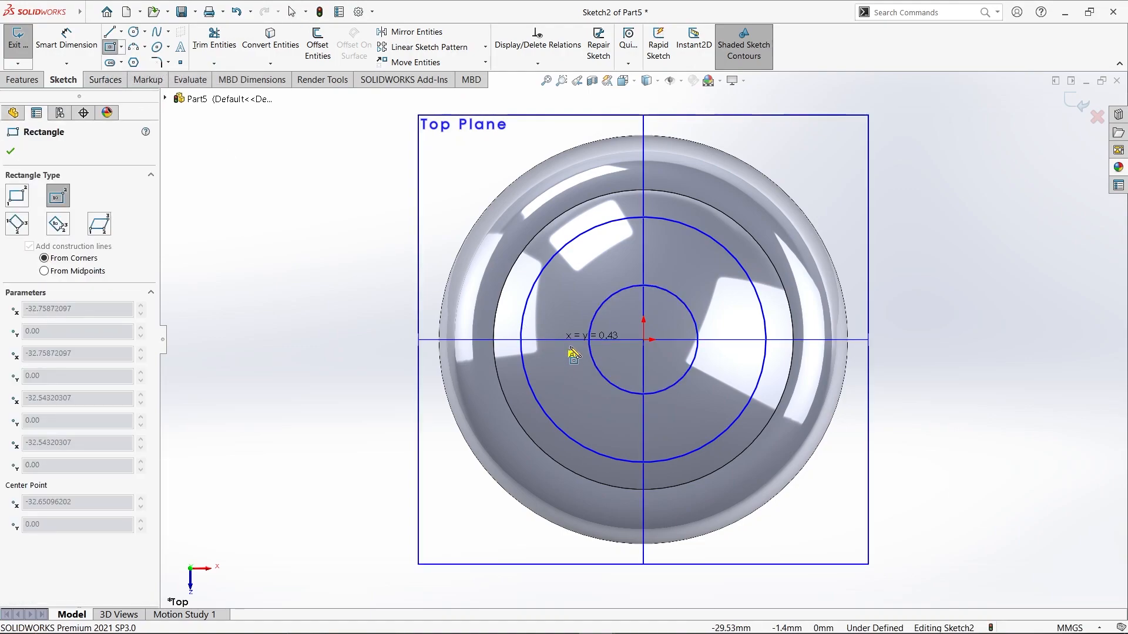
left_click(602, 356)
Dimension the rectangle's short side to 20 mm
left_click(67, 38)
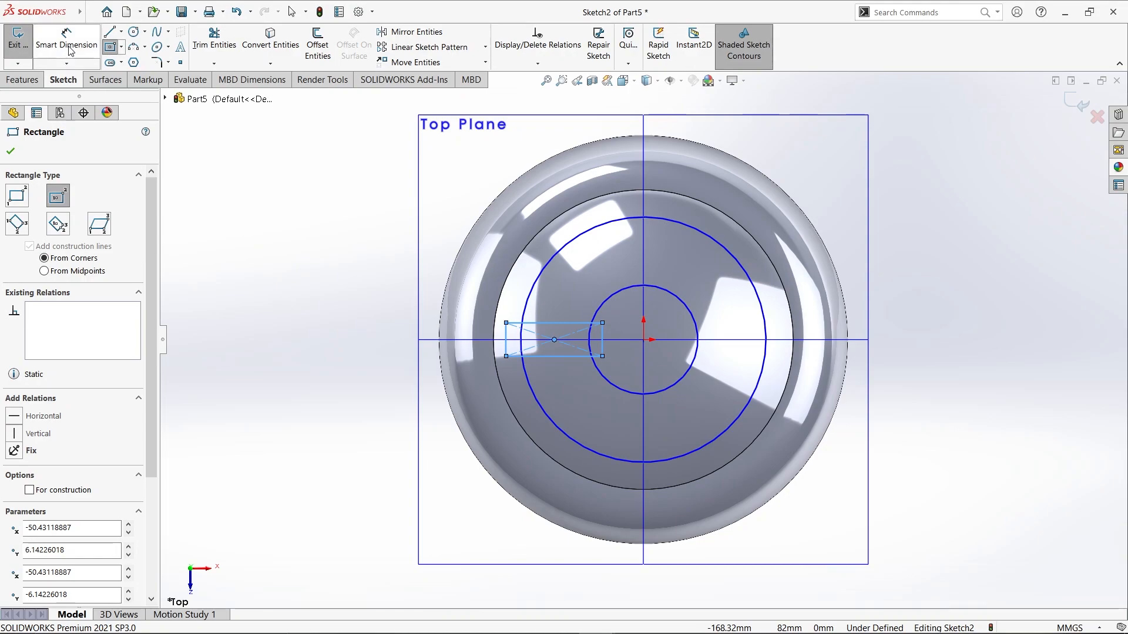
left_click(507, 347)
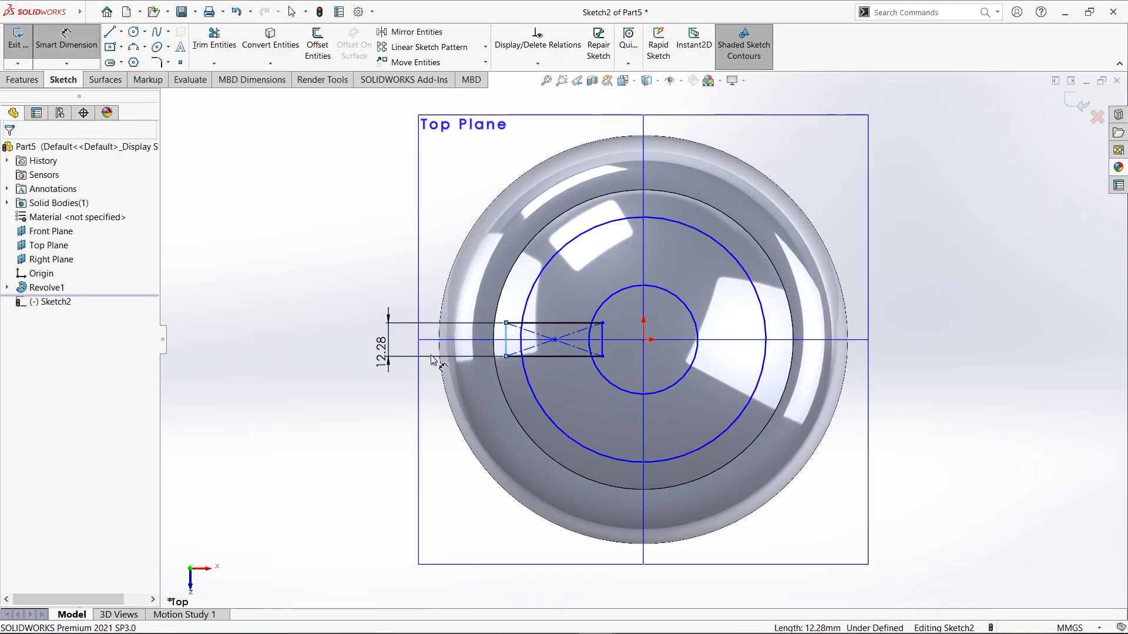
left_click(433, 360)
type("20")
key("Return")
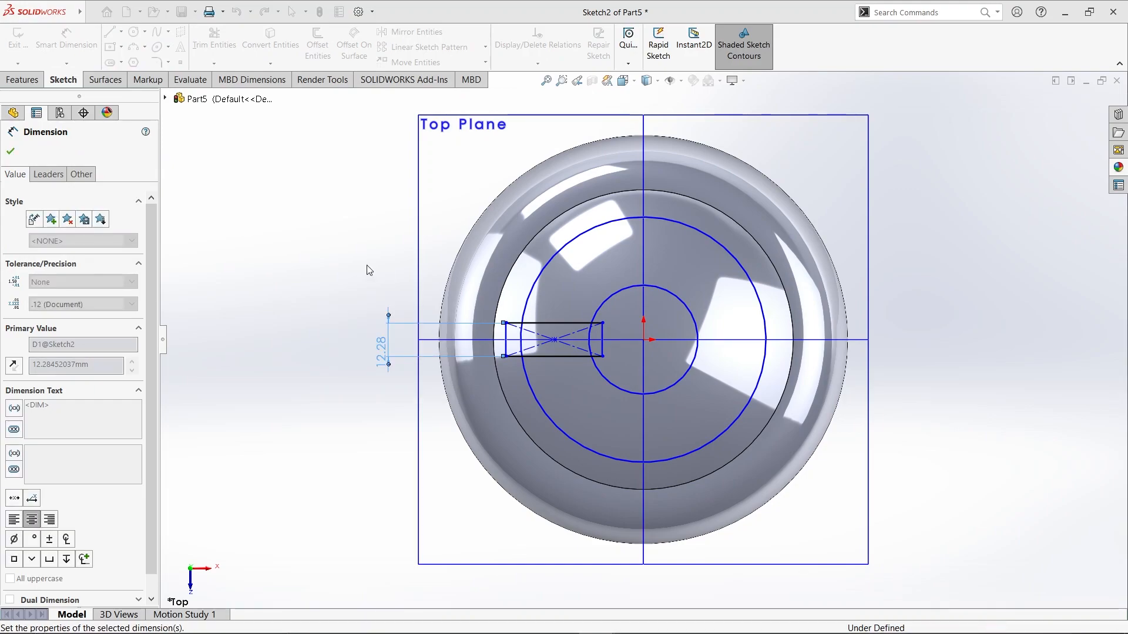
Trim away the rectangle's short sides, its diagonals and the parts of its long edges outside the ring between the two circles
left_click(214, 39)
scroll(564, 367, "down", 2)
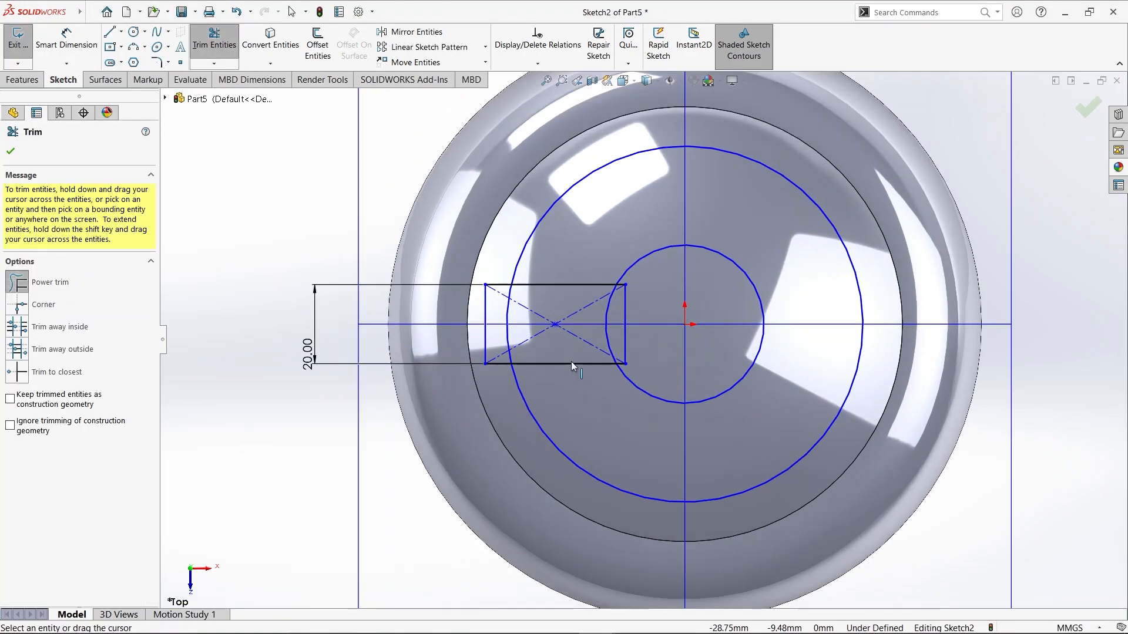
left_click_drag(495, 255, 486, 329)
left_click_drag(497, 379, 498, 381)
scroll(629, 279, "down", 5)
left_click_drag(633, 277, 636, 369)
left_click_drag(626, 555, 626, 556)
left_click_drag(444, 343, 430, 463)
scroll(549, 379, "up", 3)
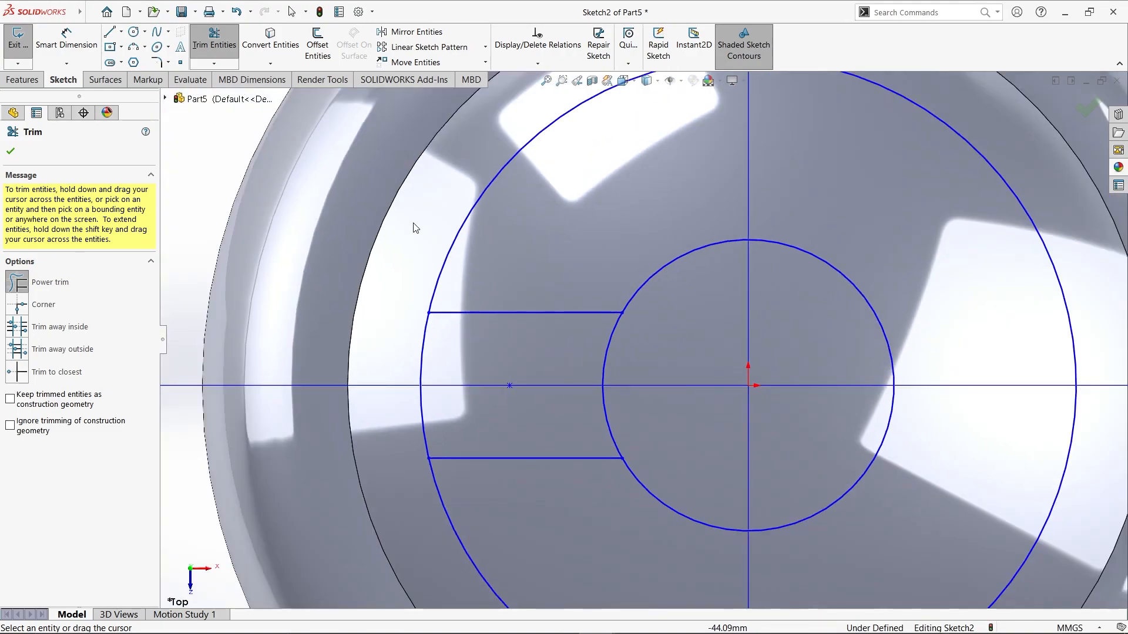
Draw a 10 mm radius centerpoint arc joining the inner ends of the two slot edges, bulging toward the origin
left_click(146, 48)
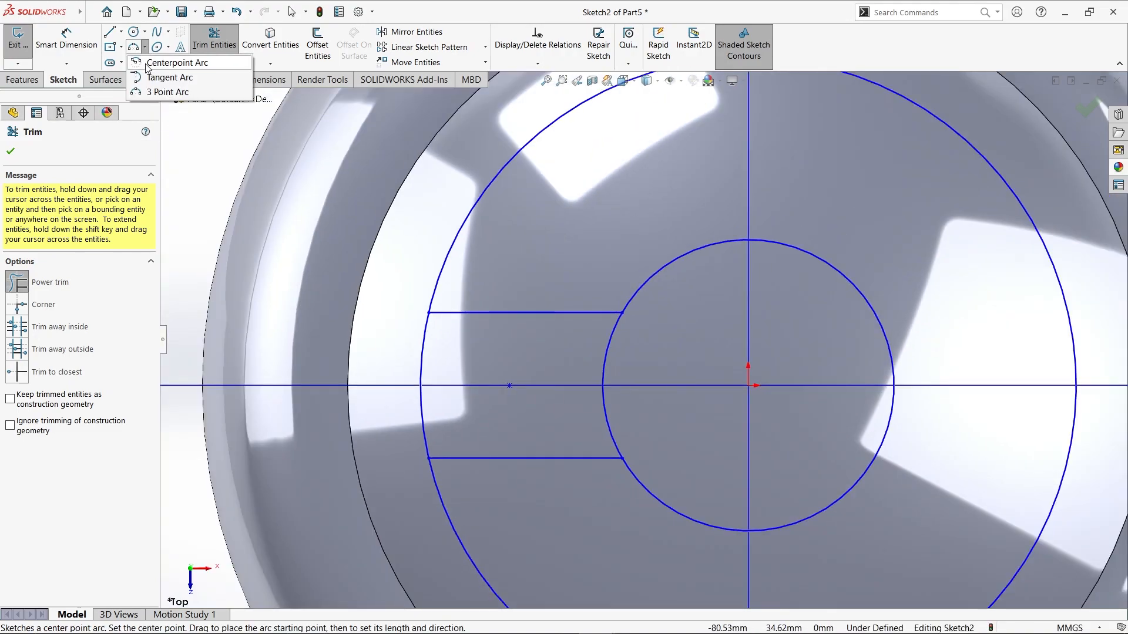
left_click(152, 65)
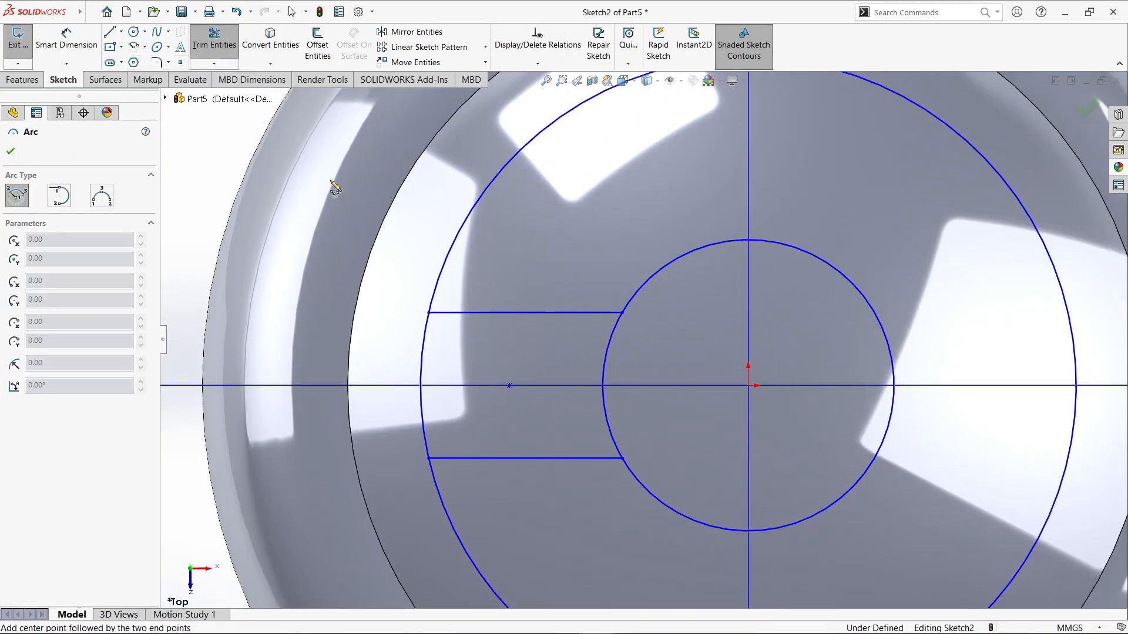
left_click(623, 386)
left_click(622, 313)
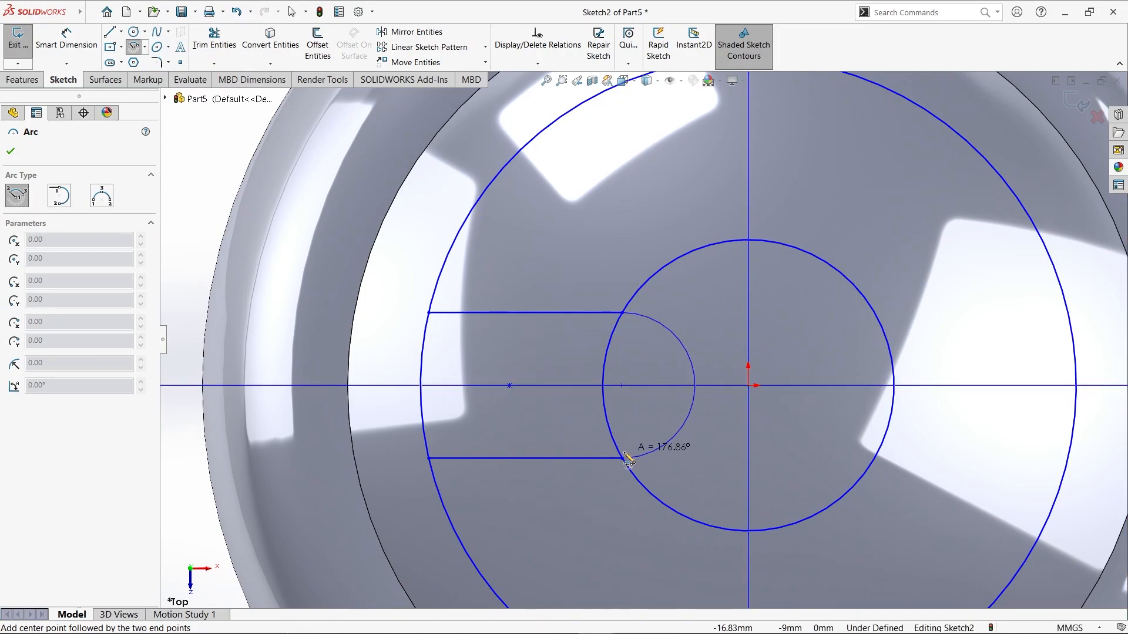
left_click(622, 459)
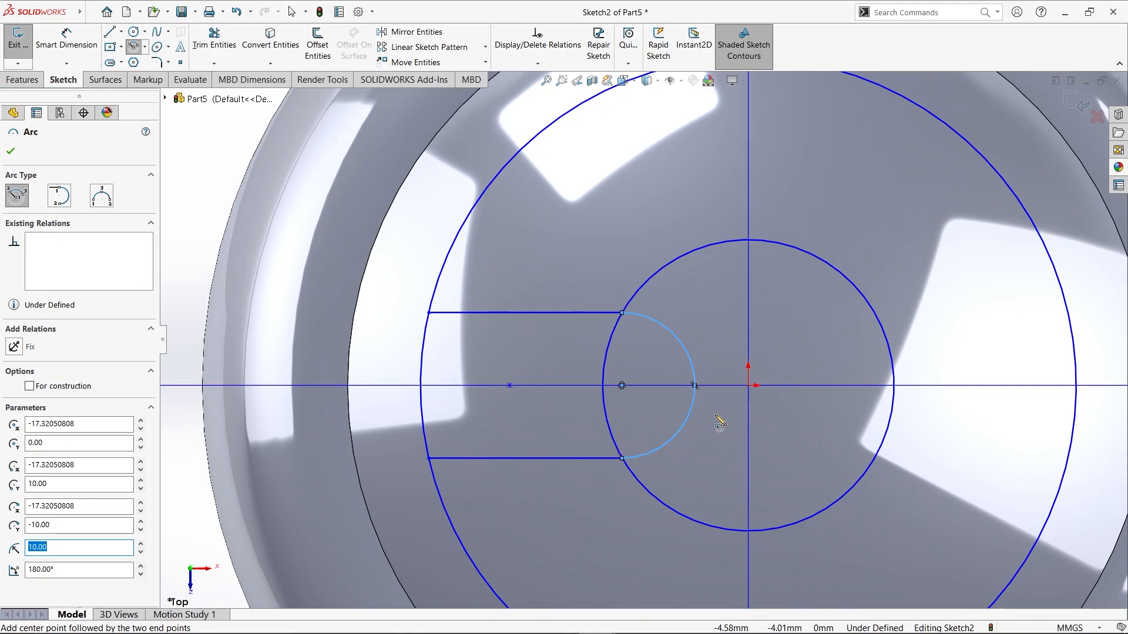
key("Escape")
Trim both circles down to a closed slot outline, keeping only the large circle's arc between the slot's outer ends
left_click(228, 40)
mouse_move(449, 245)
left_mouse_down()
mouse_move(686, 292)
mouse_move(712, 308)
left_mouse_up()
left_click_drag(587, 381, 608, 381)
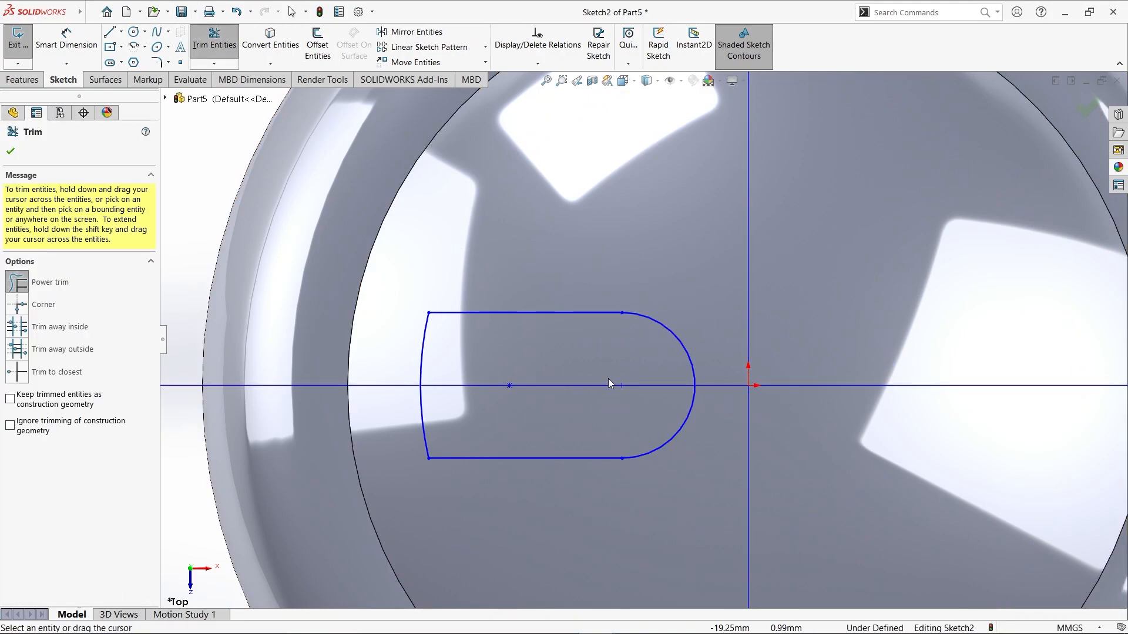
scroll(264, 251, "up", 1)
left_click(10, 152)
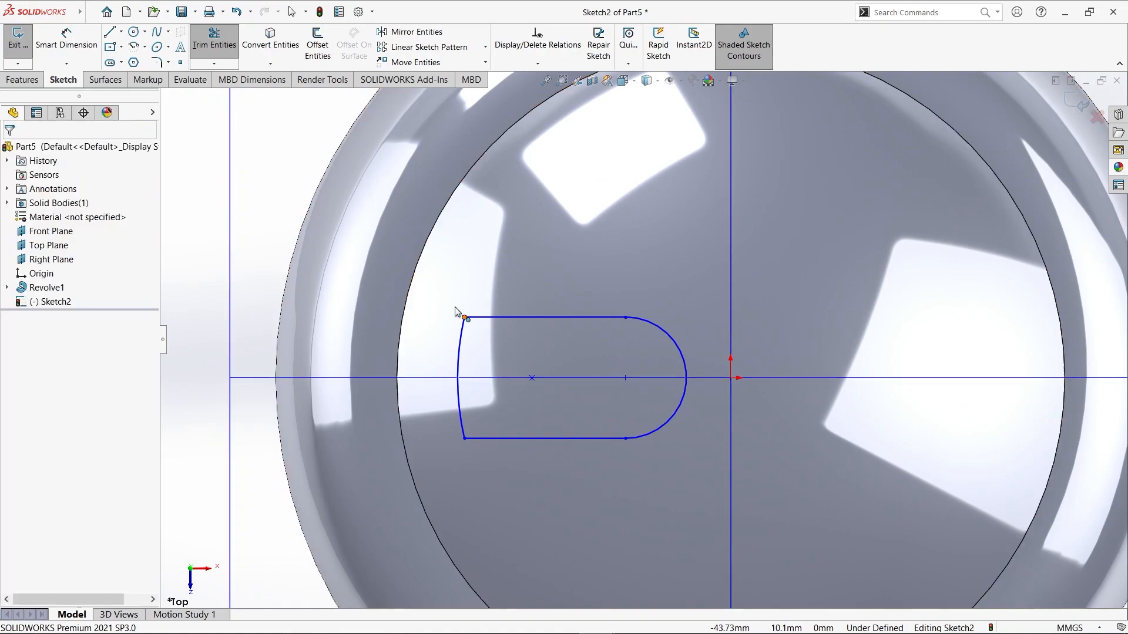
Circular-pattern the whole slot outline around the origin with 4 equally spaced instances over 360 degrees
mouse_move(437, 280)
left_mouse_down()
mouse_move(709, 501)
mouse_move(729, 498)
left_mouse_up()
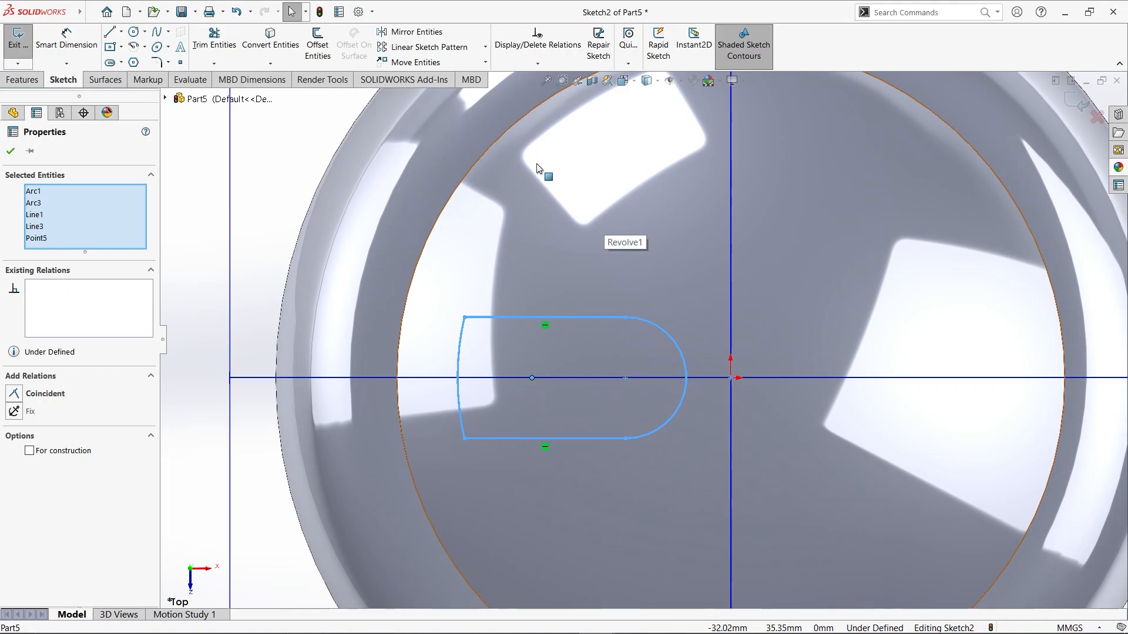
left_click(486, 47)
left_click(486, 77)
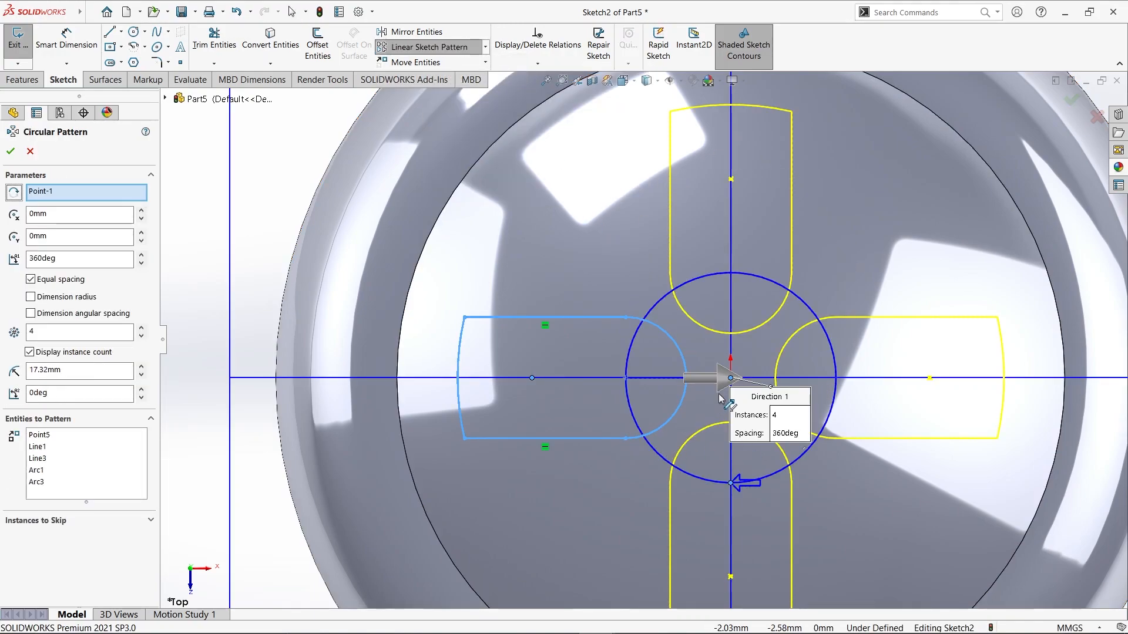
left_click(13, 156)
scroll(644, 338, "up", 3)
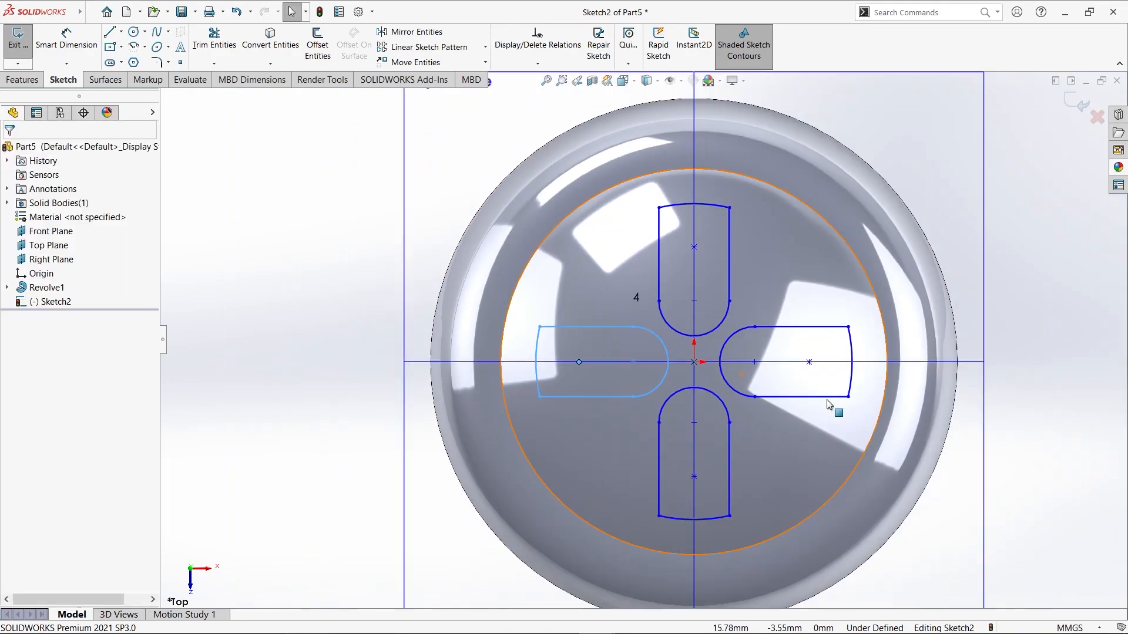
Cut-extrude the four slot outlines through the body using the Through All - Both end condition
left_click(21, 80)
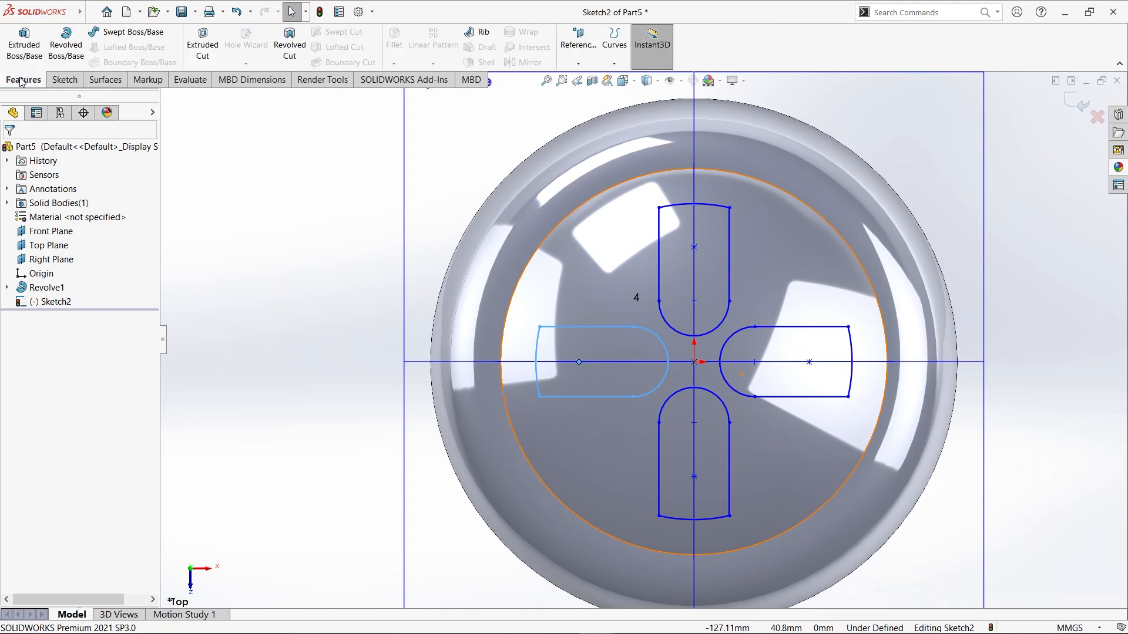
left_click(202, 46)
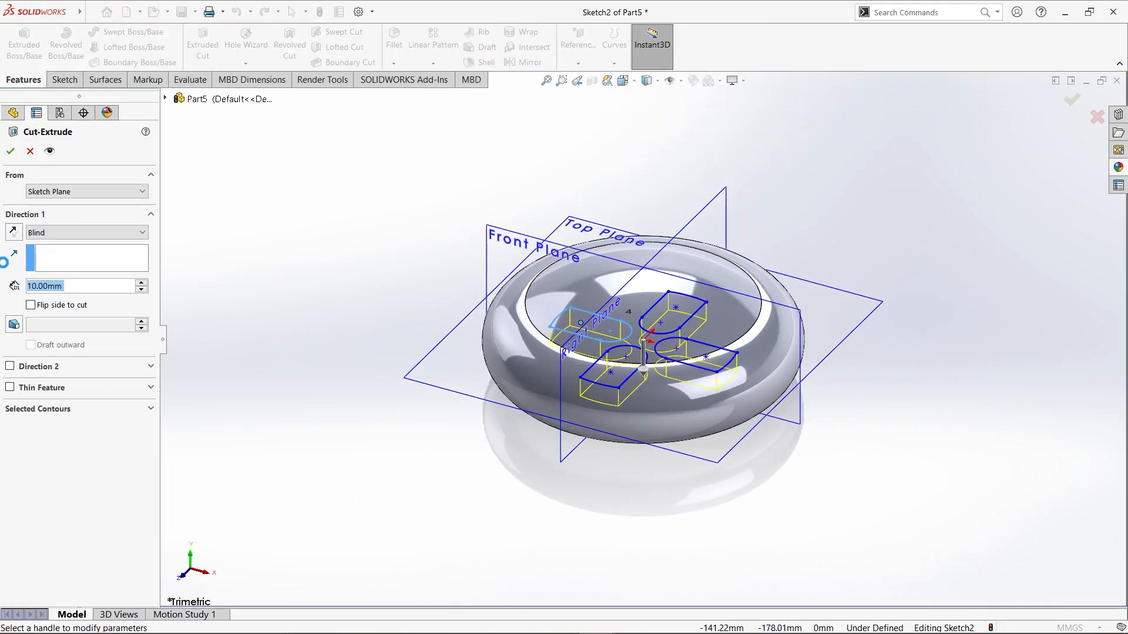
left_click(121, 233)
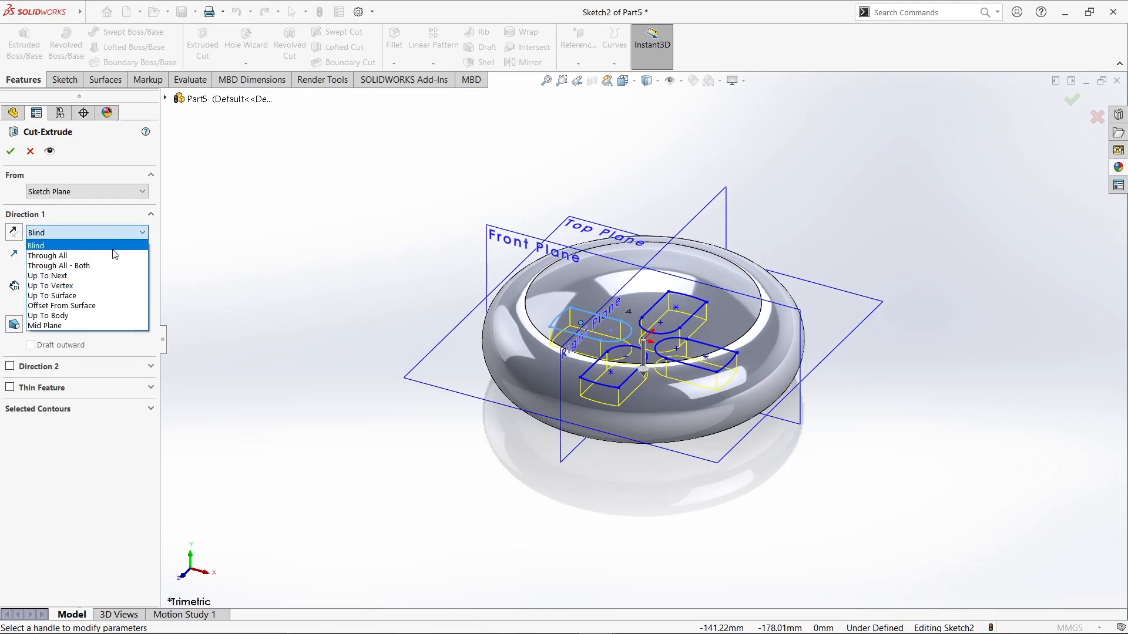
left_click(59, 259)
middle_click_drag(404, 464, 347, 464)
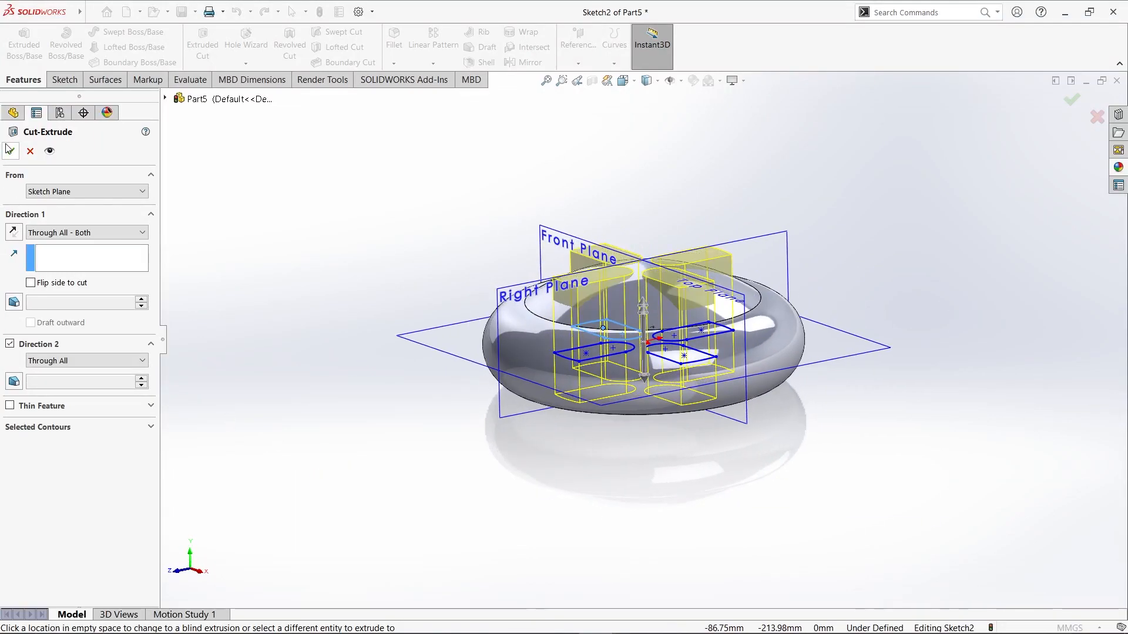
left_click(8, 151)
middle_click_drag(371, 188, 354, 375)
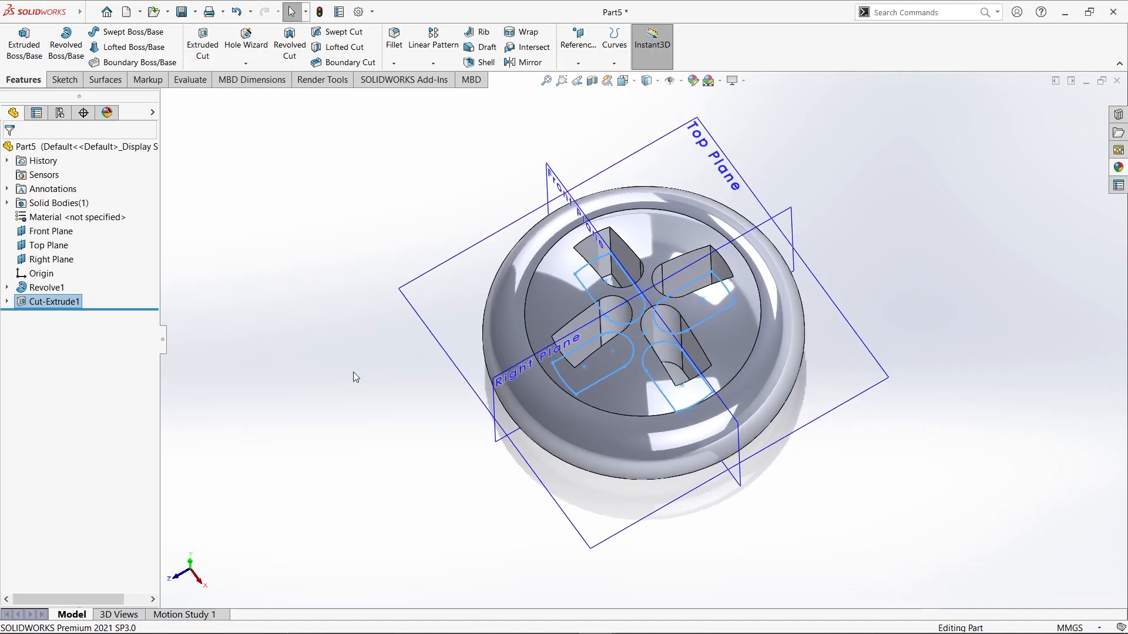
Check the handle's distance from the centre in the PDF drawing, then create a reference plane offset 135 mm from the Right Plane
key("alt+Tab")
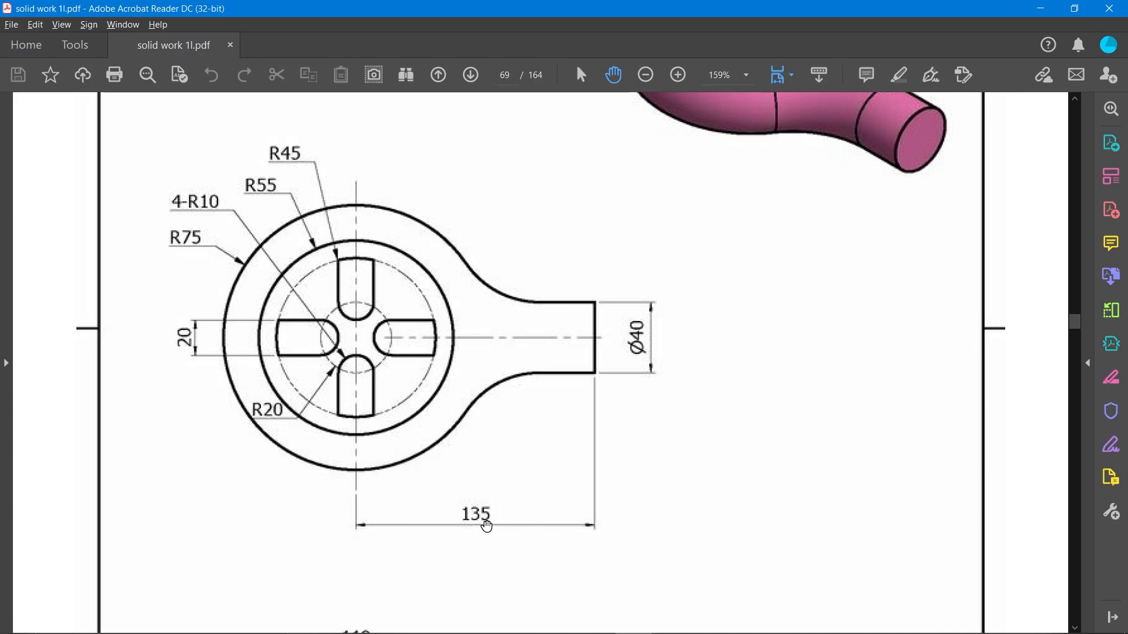
key("alt+Tab")
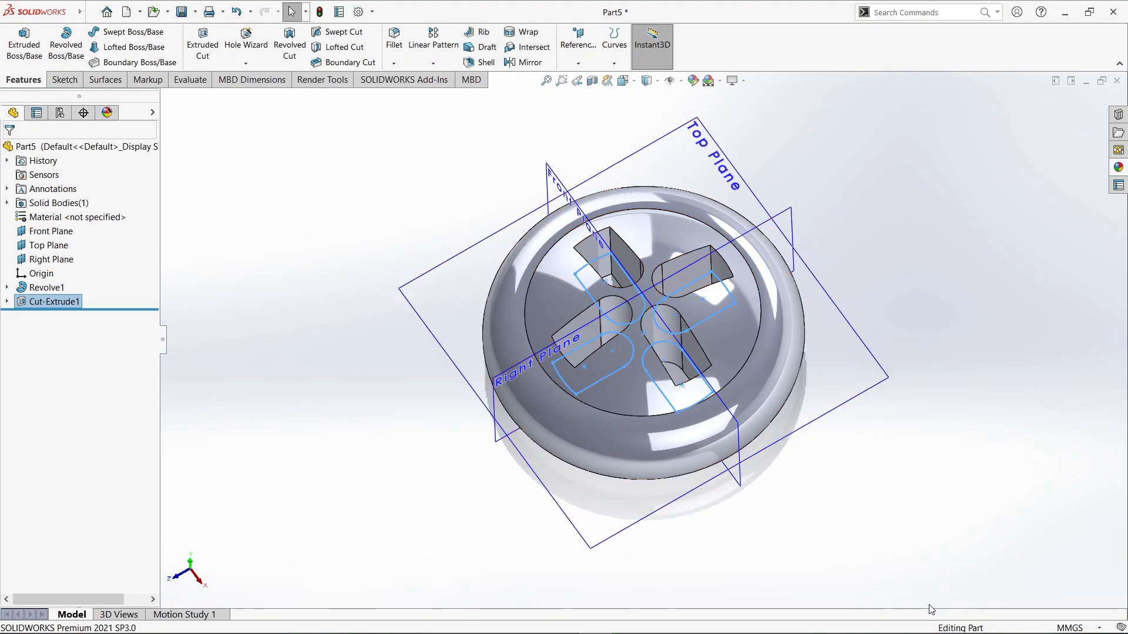
left_click(563, 47)
left_click(584, 76)
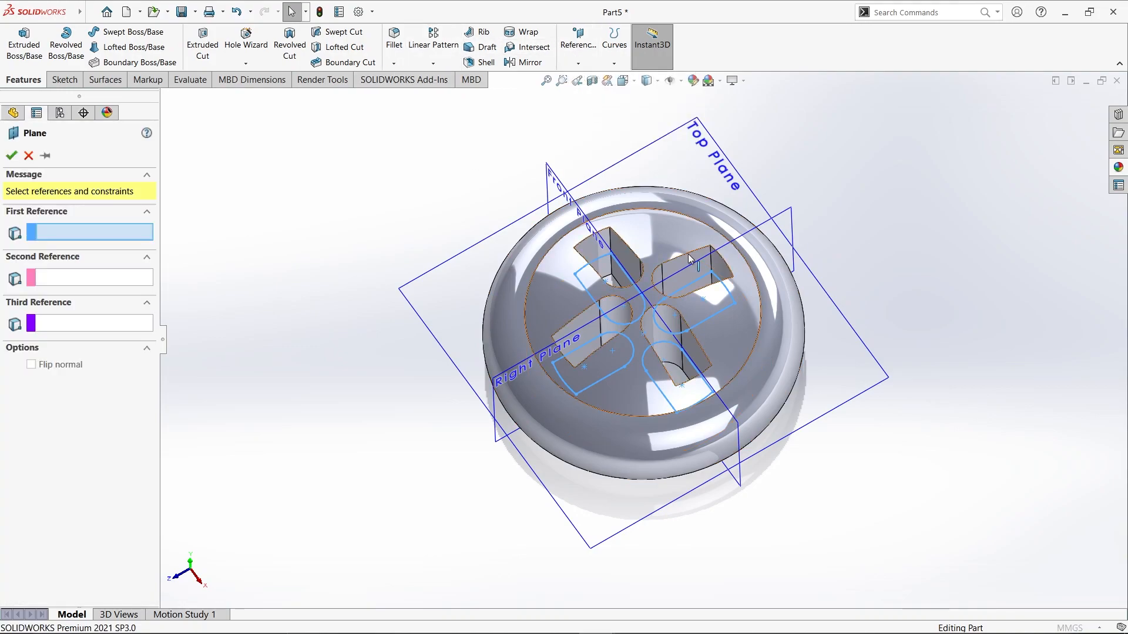
left_click(786, 219)
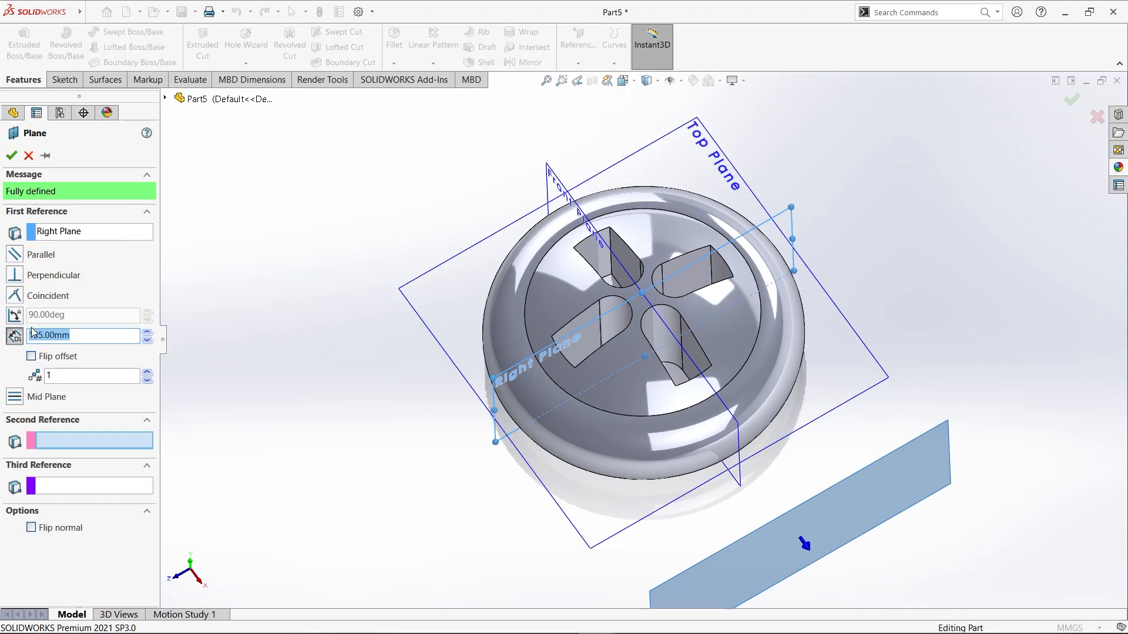
left_click(12, 156)
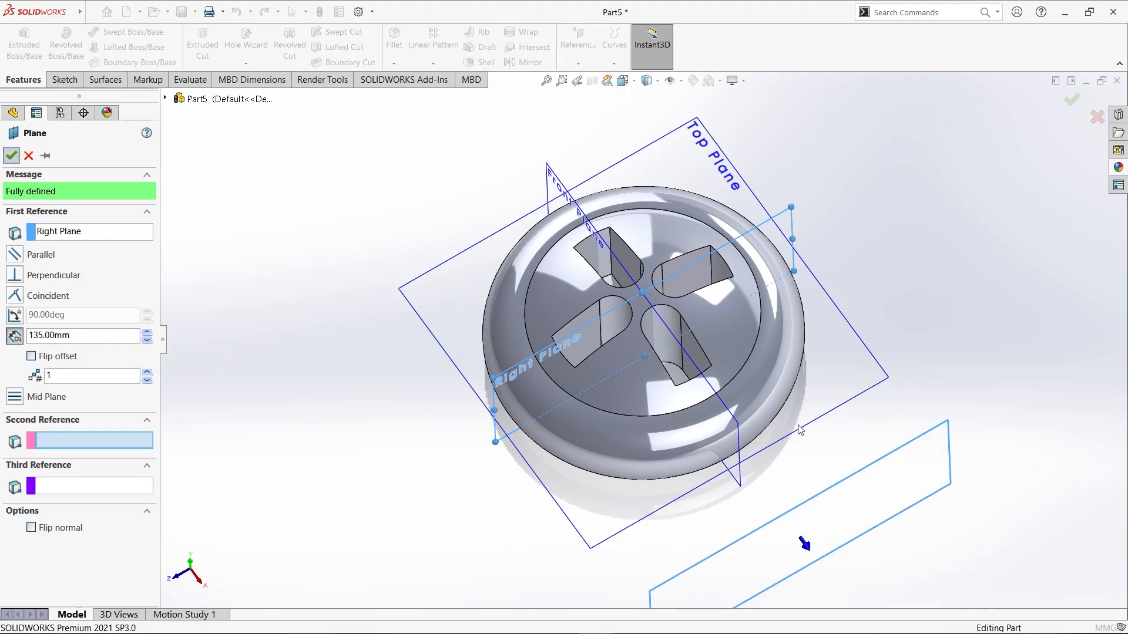
Start a sketch on the new offset plane and check the handle's diameter in the PDF drawing
left_click(922, 471)
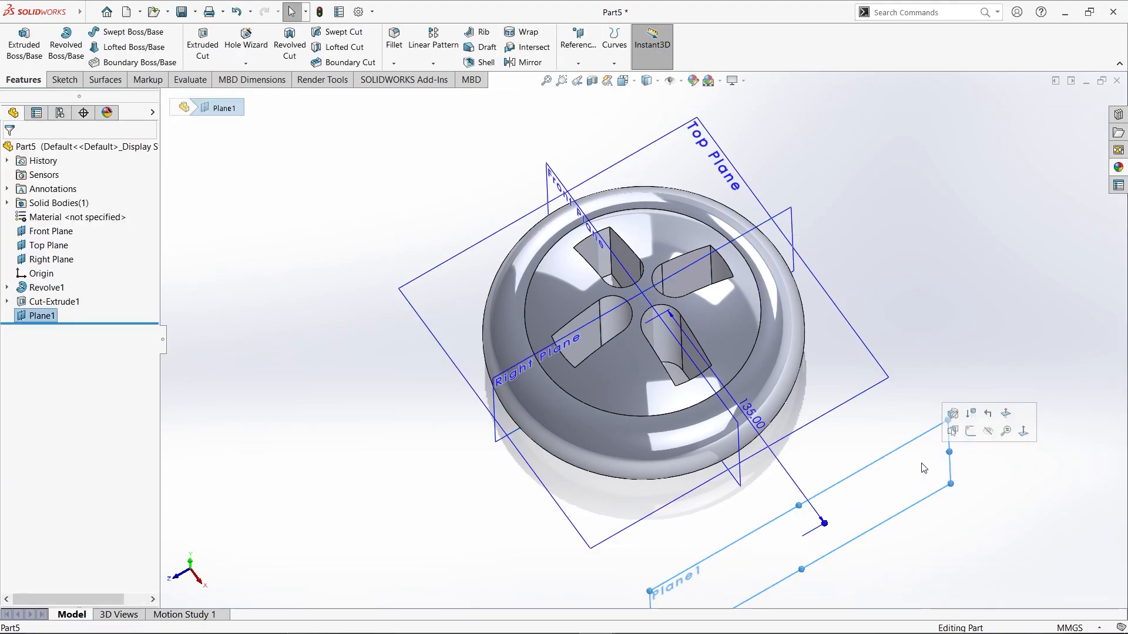
left_click(964, 433)
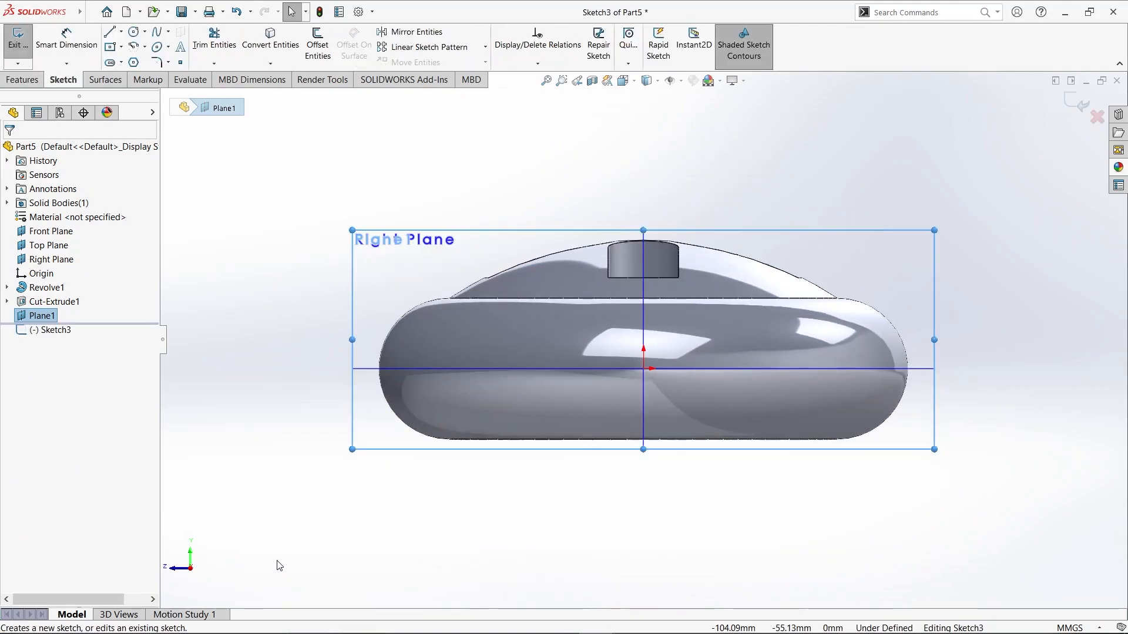
key("alt+Tab")
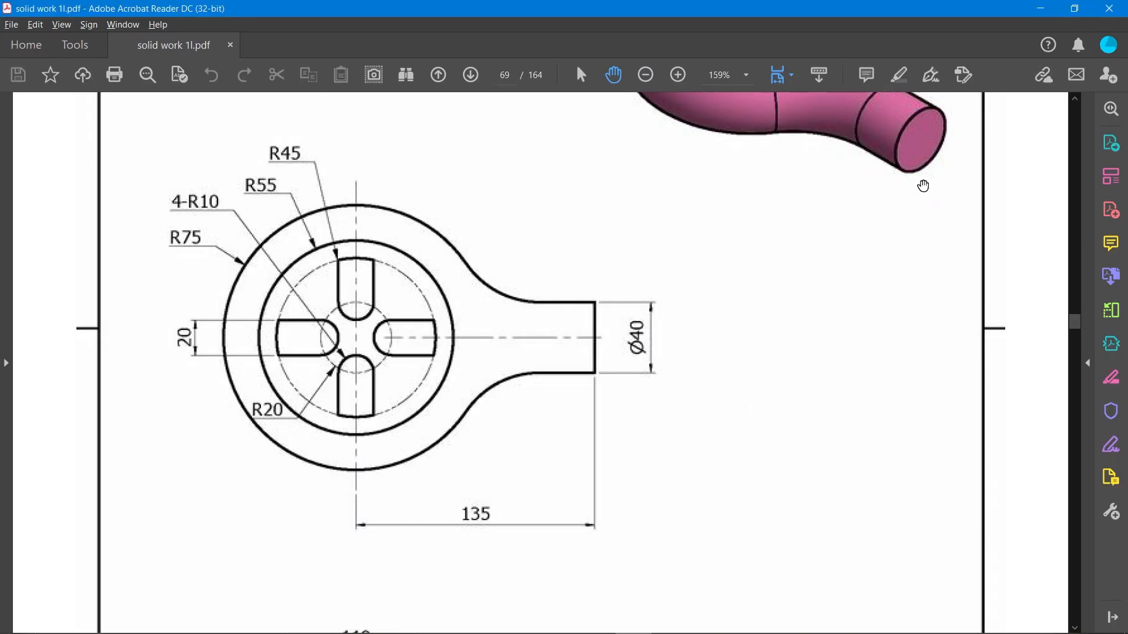
scroll(903, 181, "up", 2)
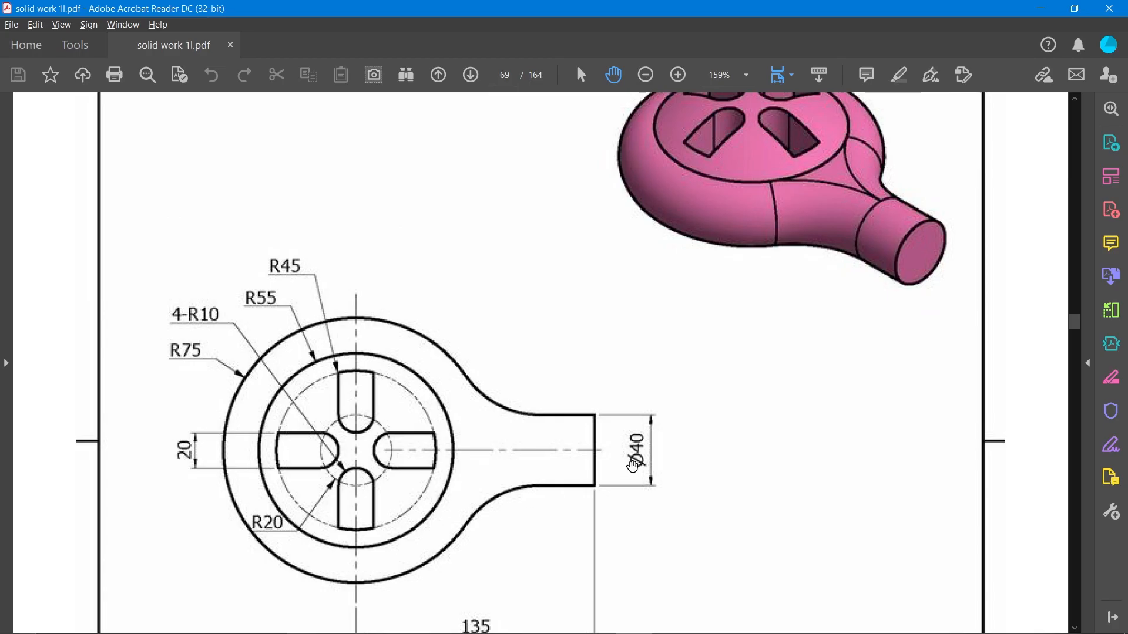
key("alt+Tab")
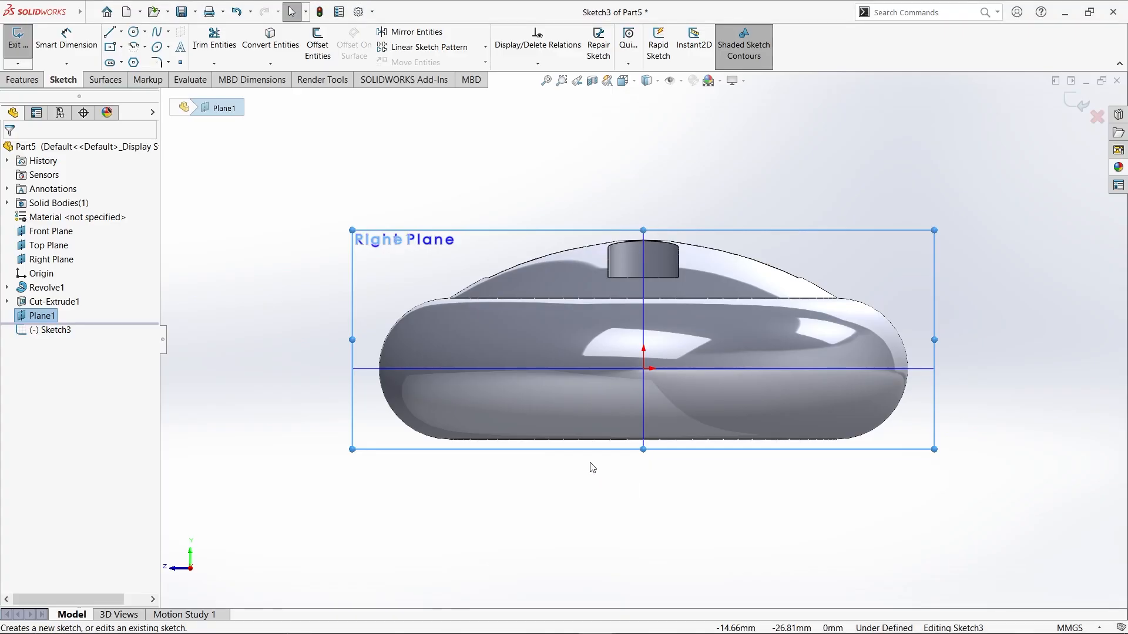
Sketch a circle centred on the origin with a radius of 20 mm
left_click(133, 33)
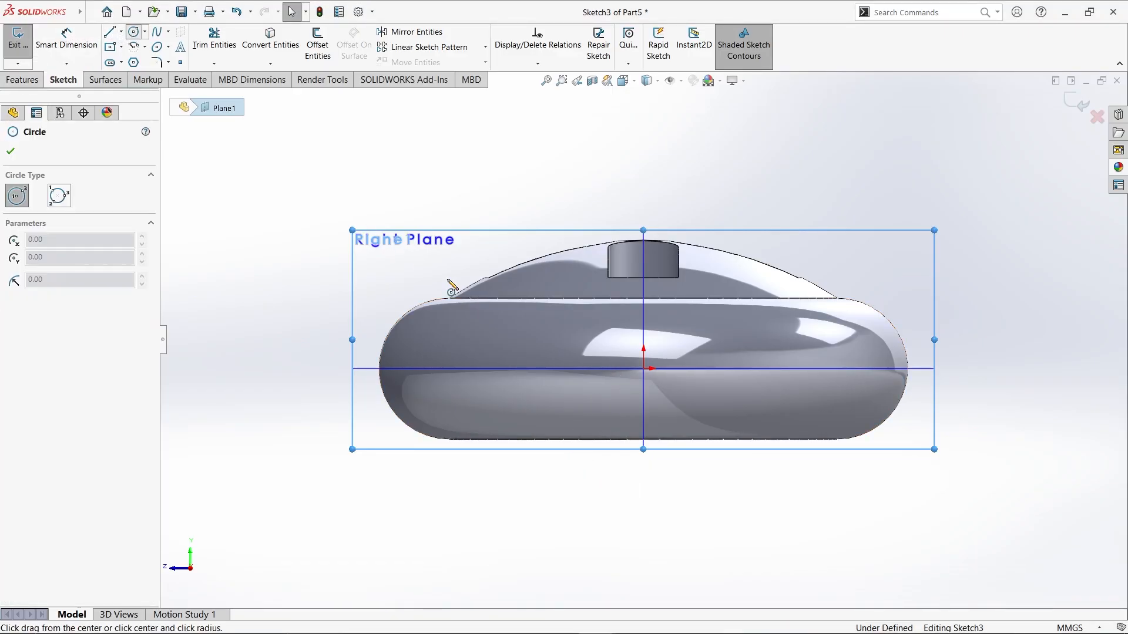
left_click(644, 369)
left_click(695, 387)
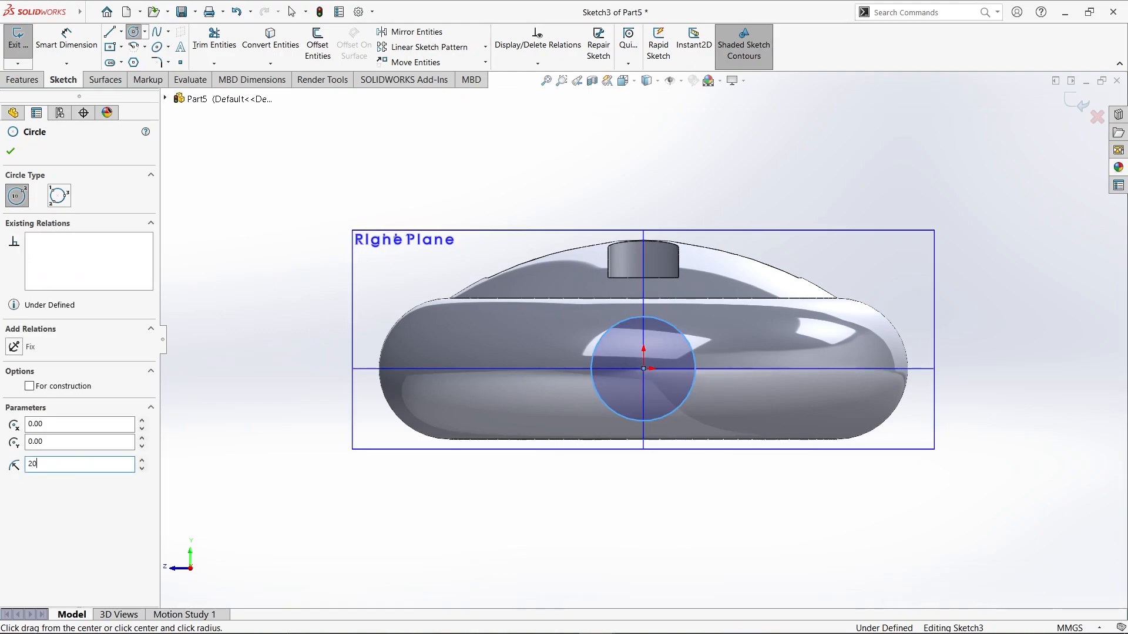
type("20")
key("Return")
left_click(12, 151)
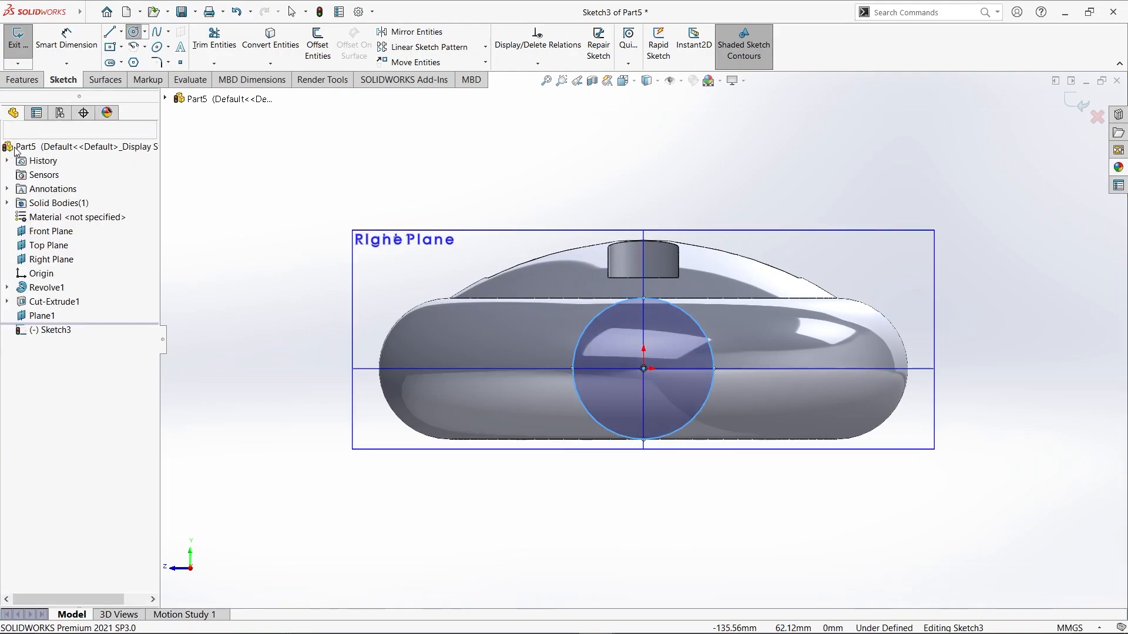
Extrude the circle in the reversed direction toward the body, using Up To Surface with the body's outer rounded face as the end
middle_click_drag(287, 241, 424, 277)
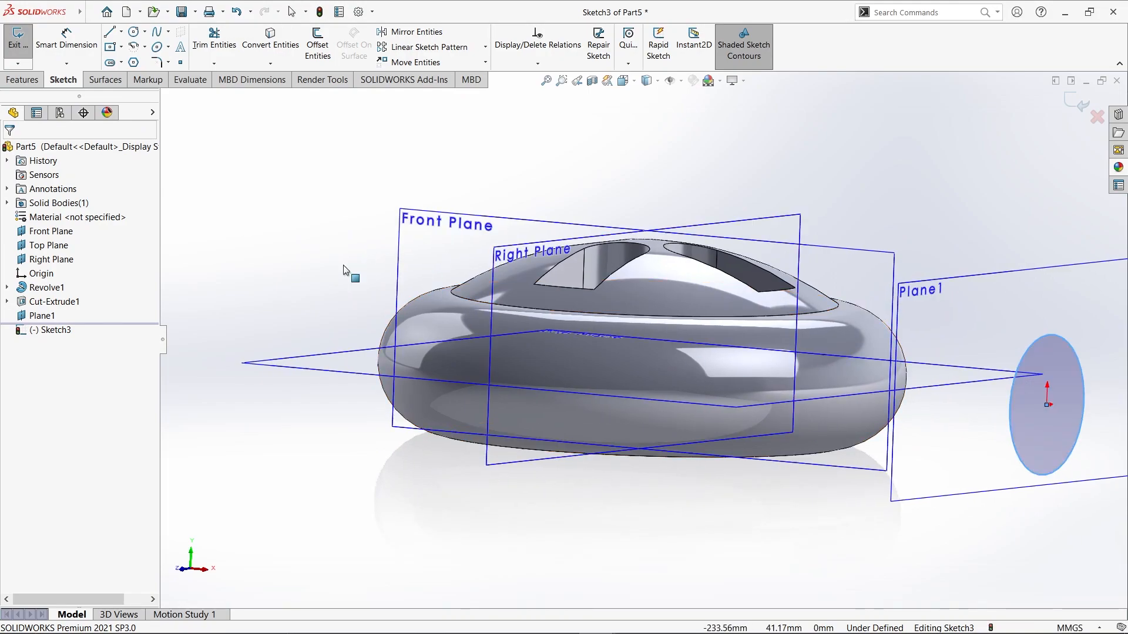
left_click(22, 80)
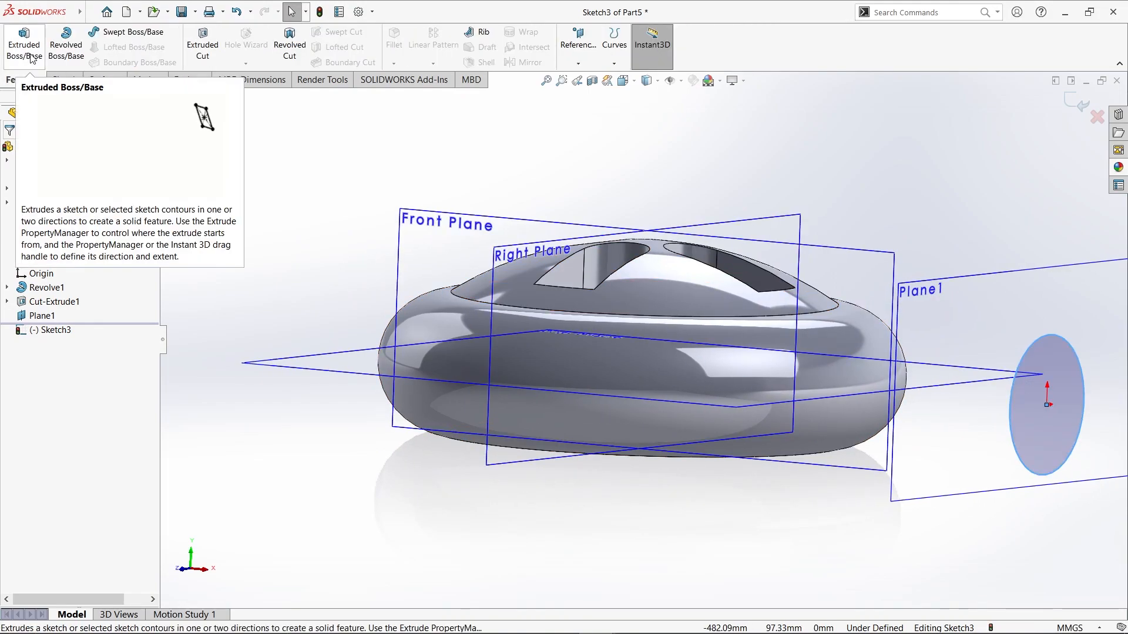
left_click(32, 57)
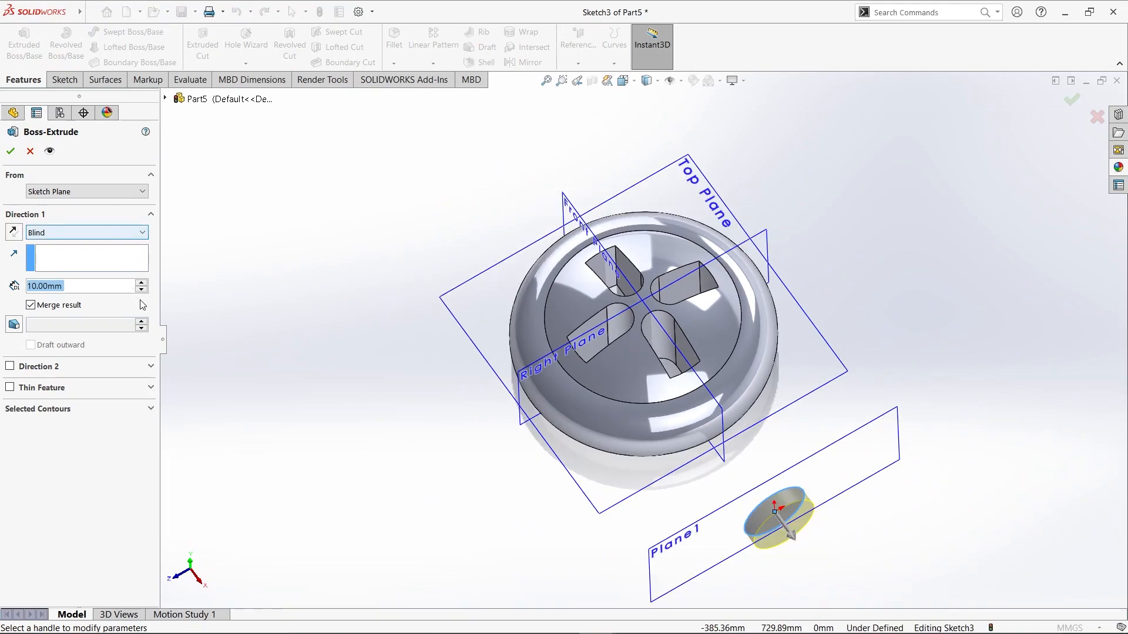
left_click(13, 237)
left_click(33, 236)
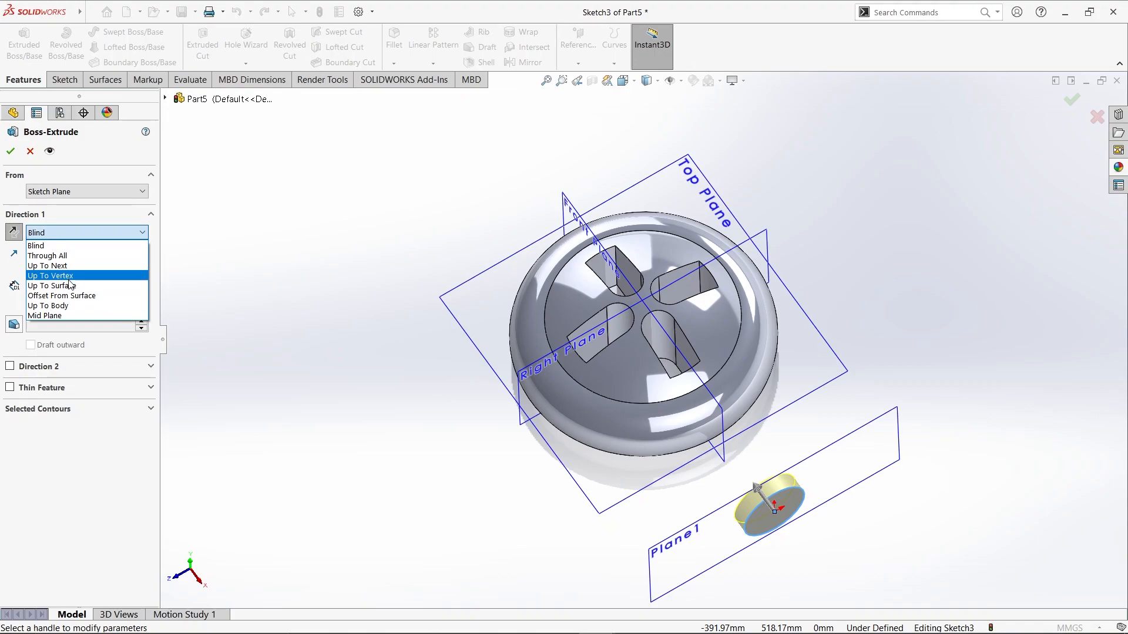
left_click(70, 286)
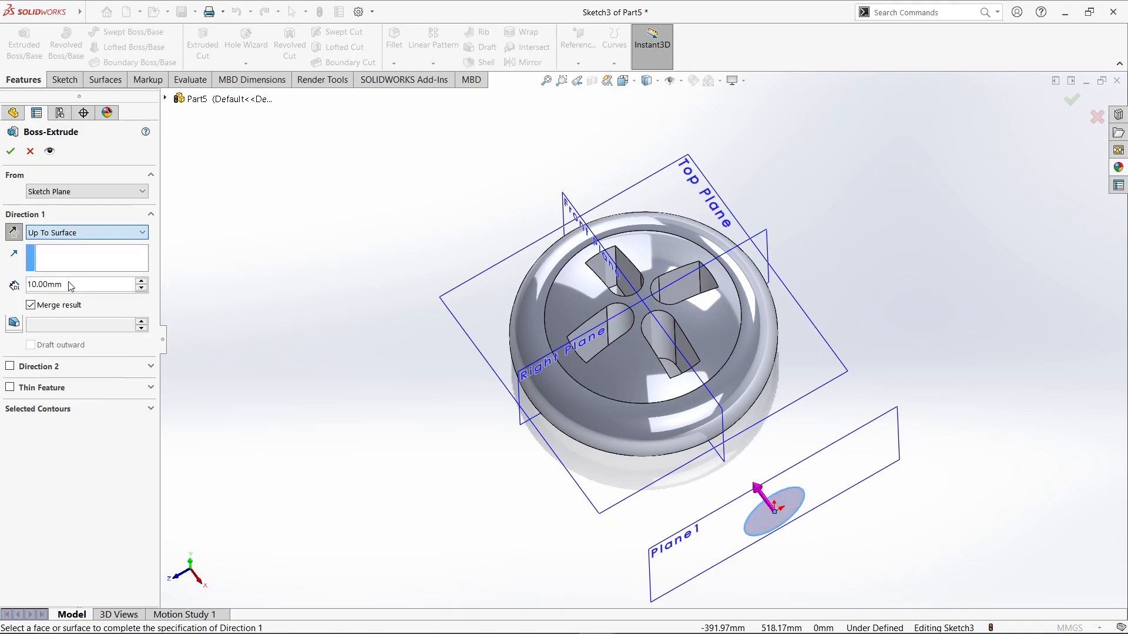
left_click(738, 407)
middle_click_drag(712, 465, 647, 463)
scroll(647, 463, "up", 1)
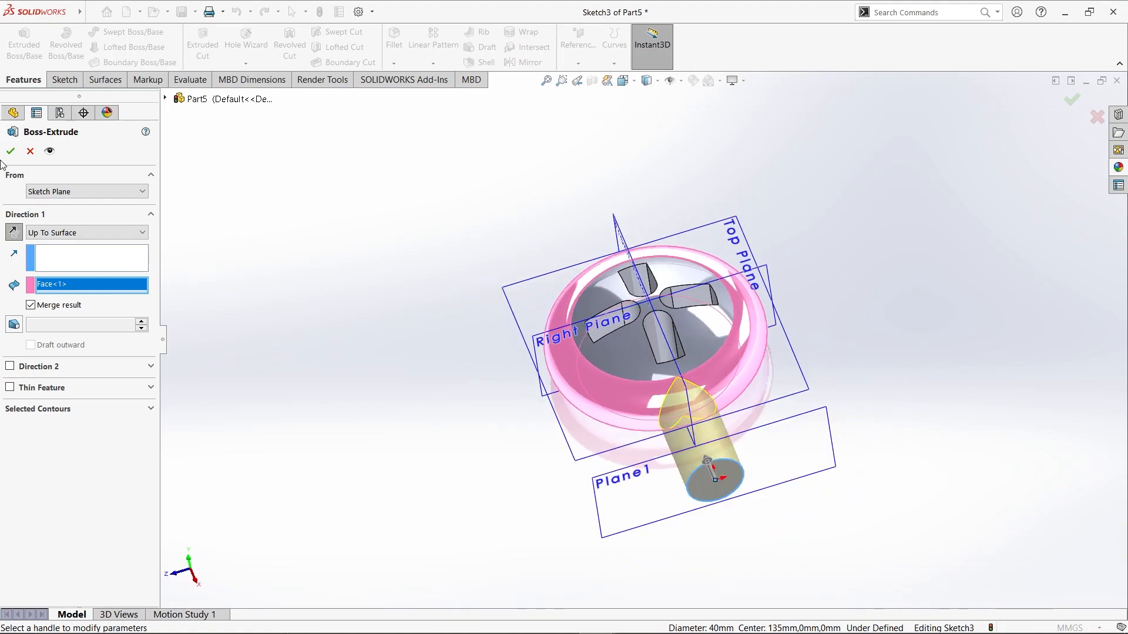
left_click(11, 150)
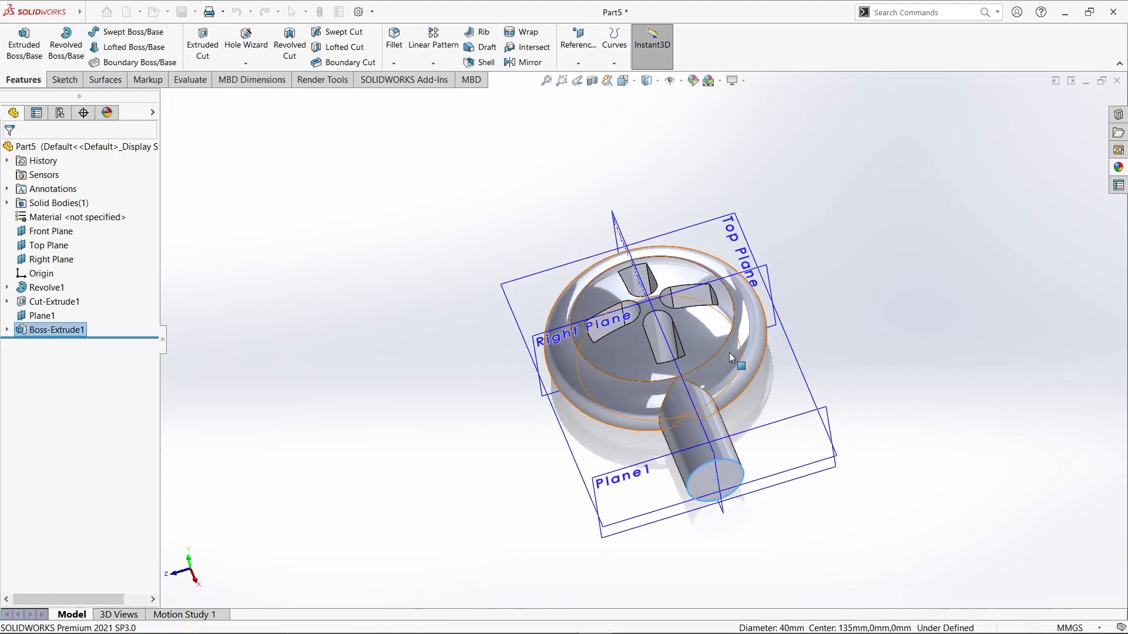
Check the handle's transition in the PDF drawing, then start a fillet on both edges where the handle meets the round body
key("alt+Tab")
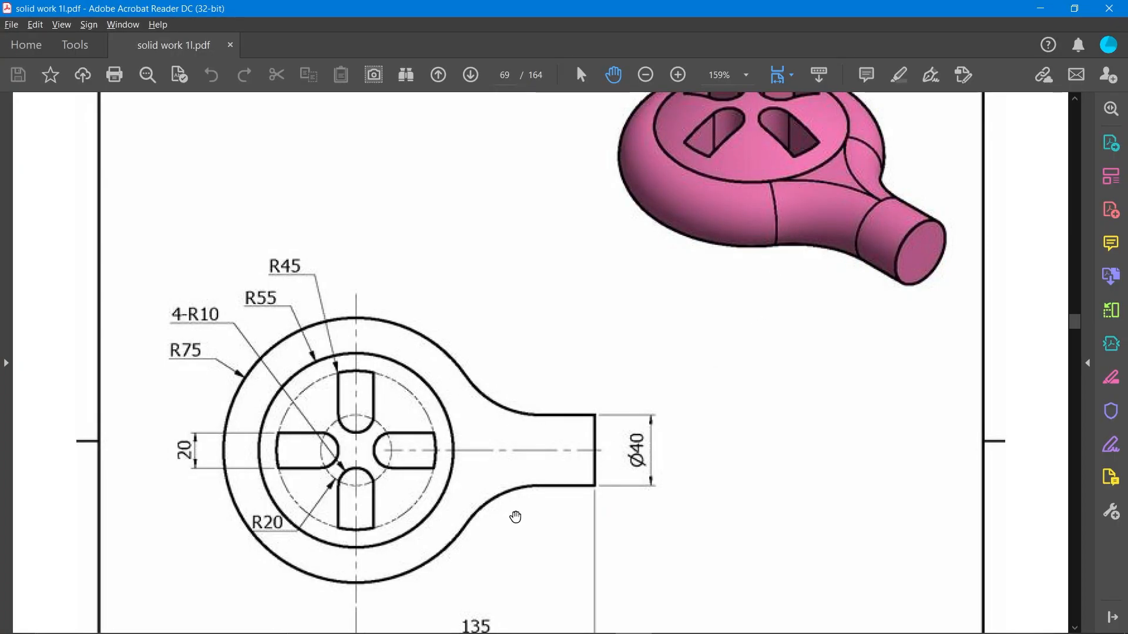
key("alt+Tab")
scroll(658, 407, "down", 3)
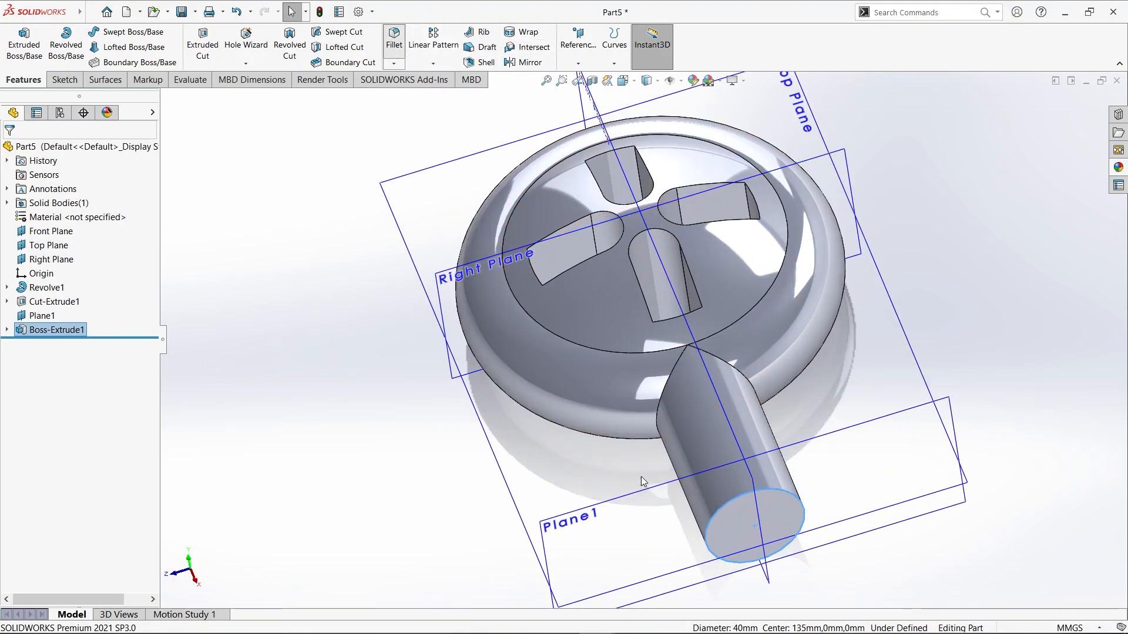
left_click(655, 418)
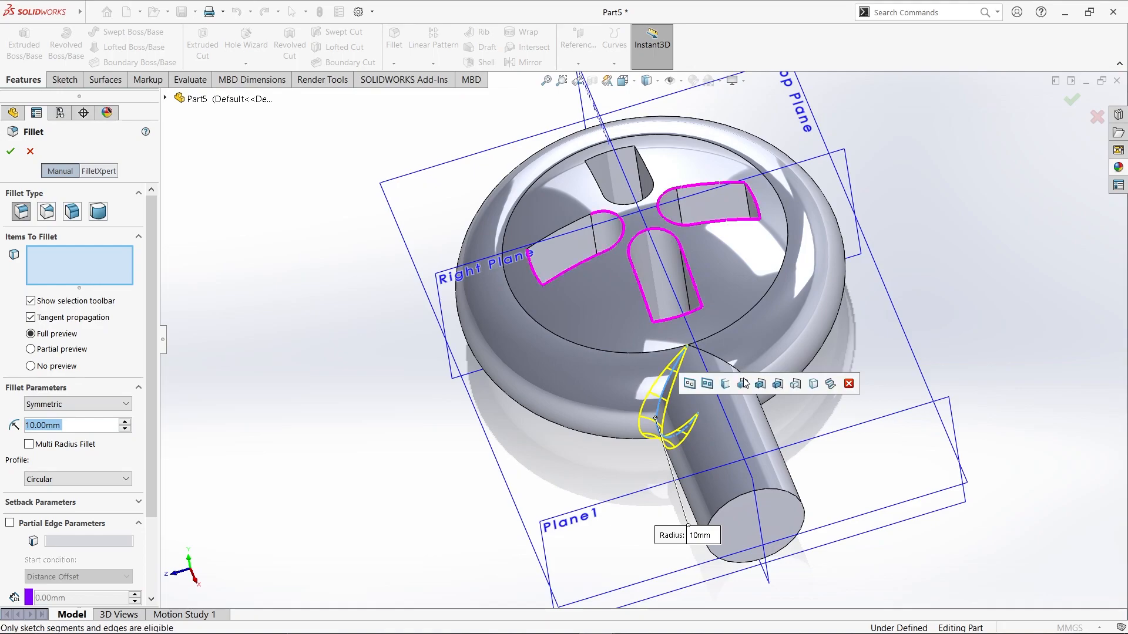
left_click(738, 372)
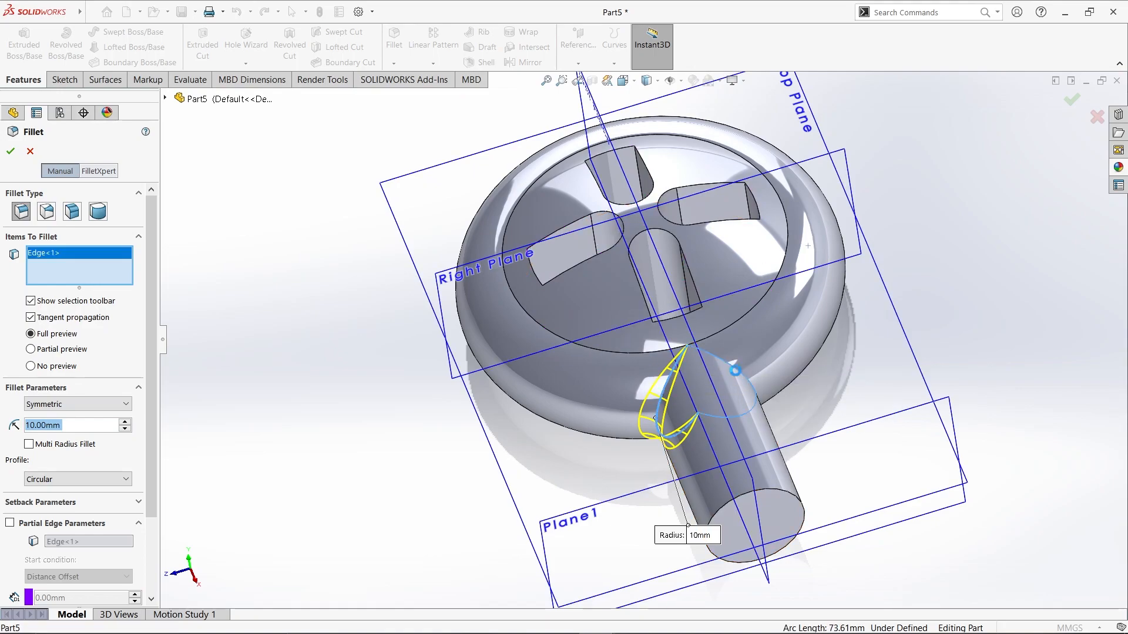
Look up the transition radius in the PDF drawing, then set the fillet radius to 55 mm and create the fillet
key("alt+Tab")
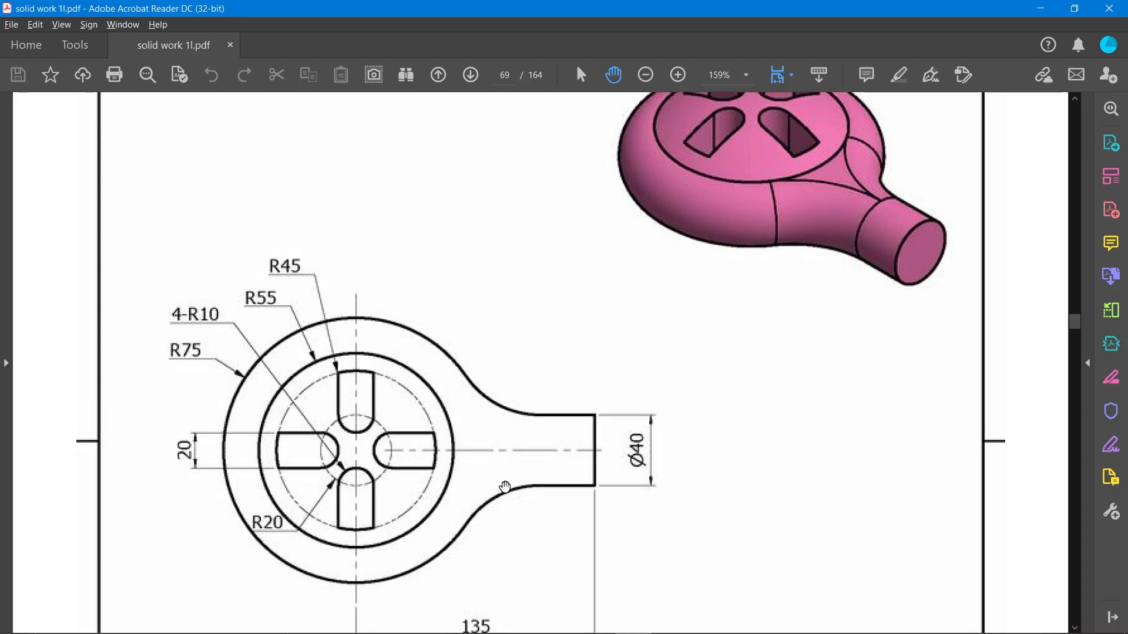
scroll(512, 556, "down", 3)
key("alt+Tab")
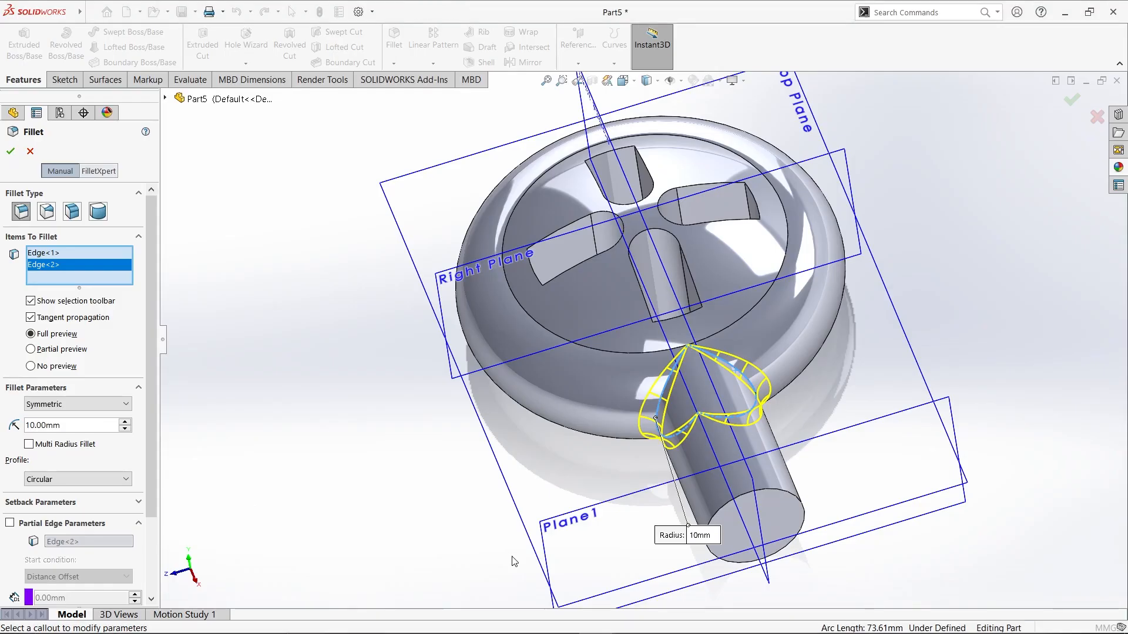
double_click(64, 425)
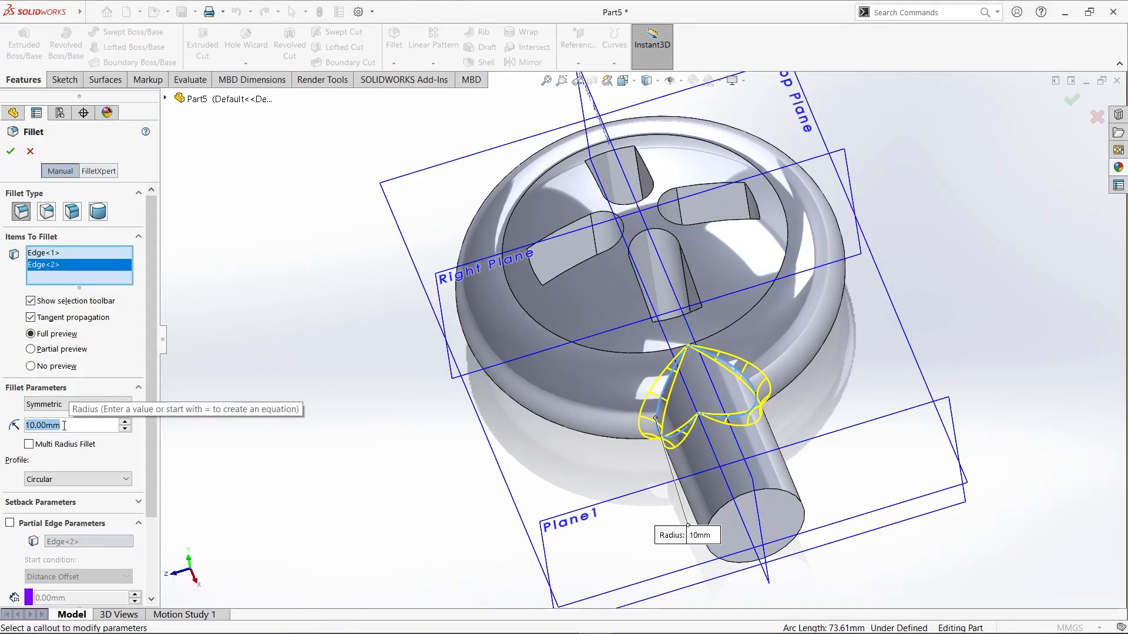
type("55")
key("Return")
left_click(18, 152)
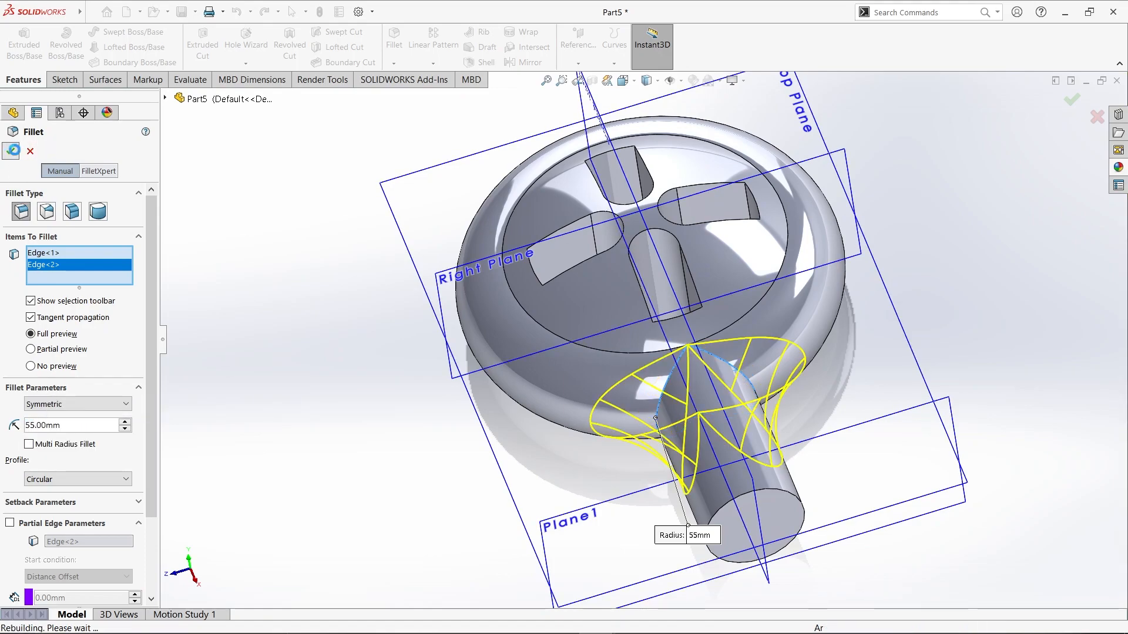
Hide all reference planes in the model view
left_click(680, 80)
left_click(671, 97)
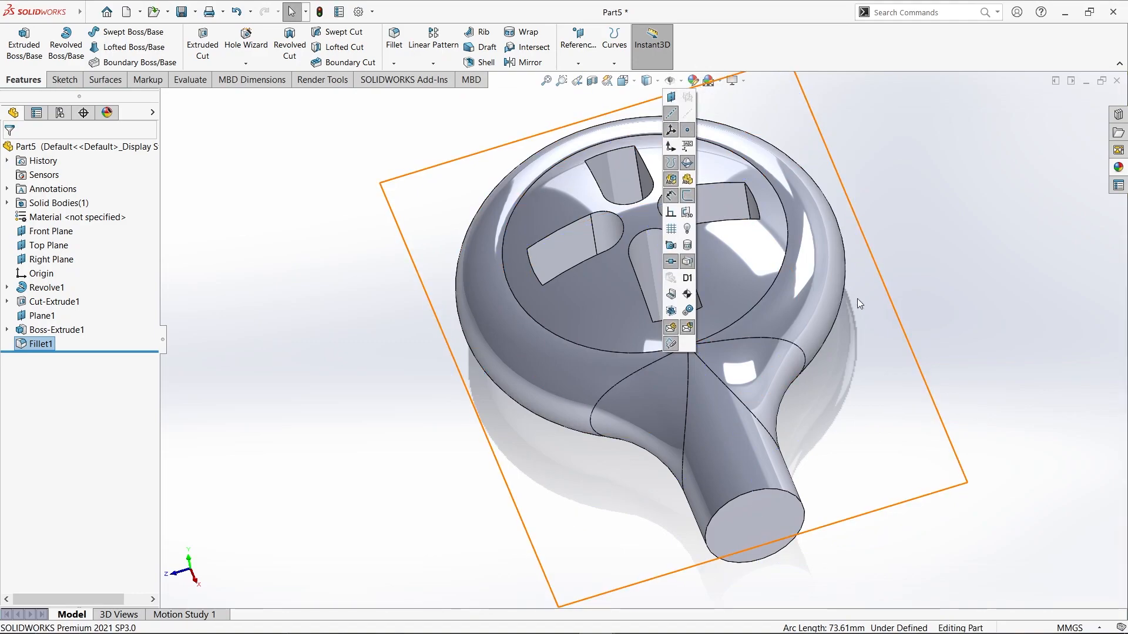
middle_click_drag(924, 339, 838, 326)
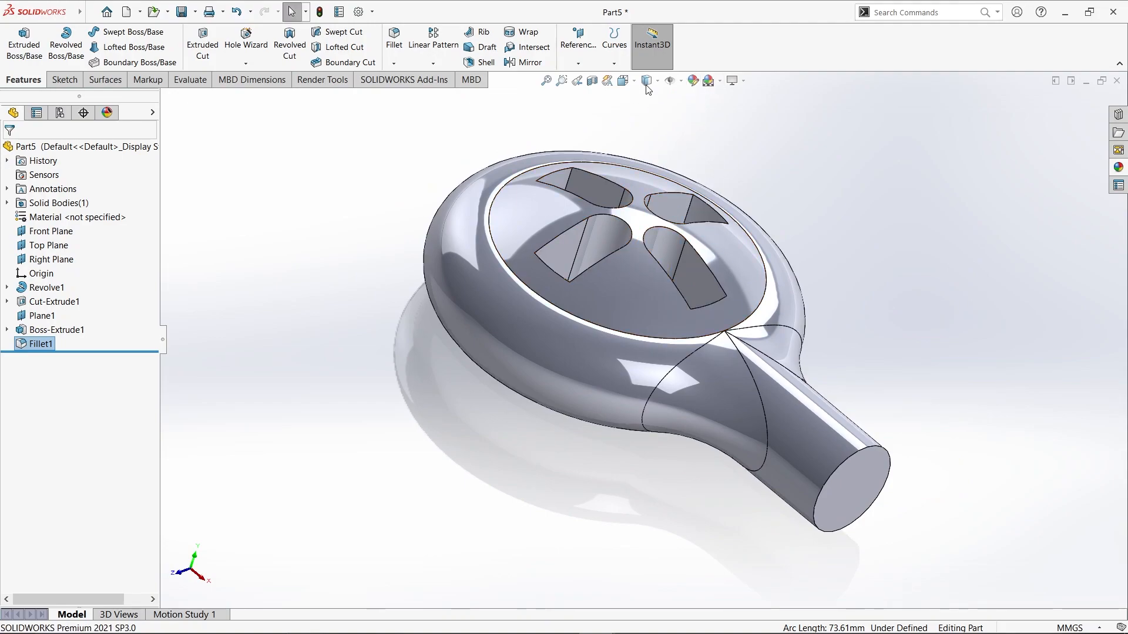
Edit the appearance, replacing the fillet with the whole part as the selected geometry, and apply the standard bright green colour
left_click(694, 81)
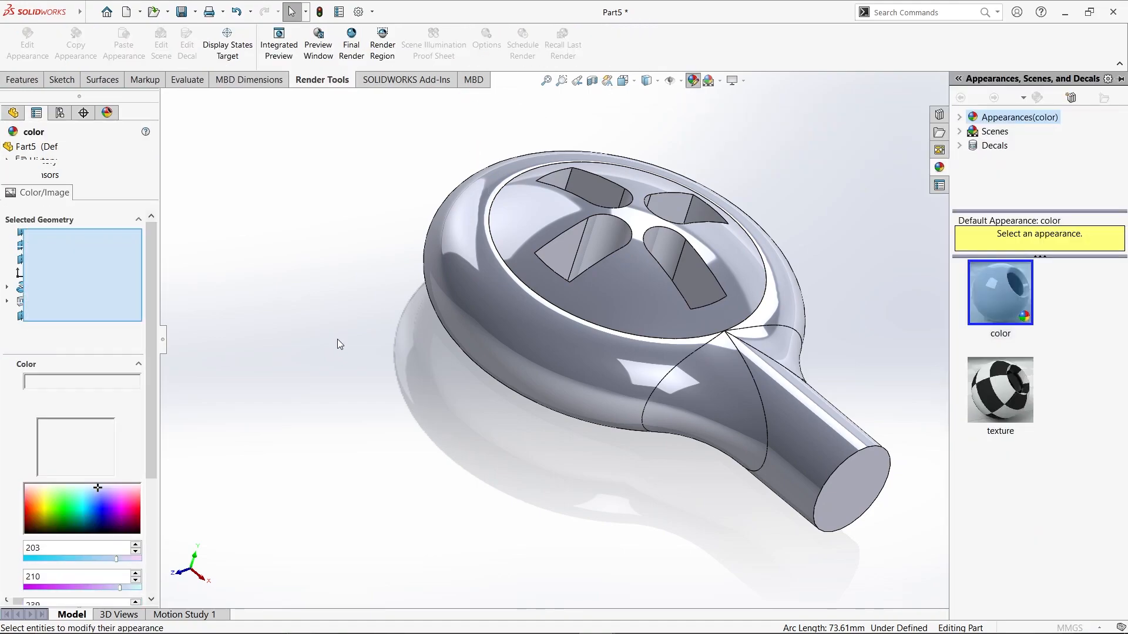
left_click(90, 446)
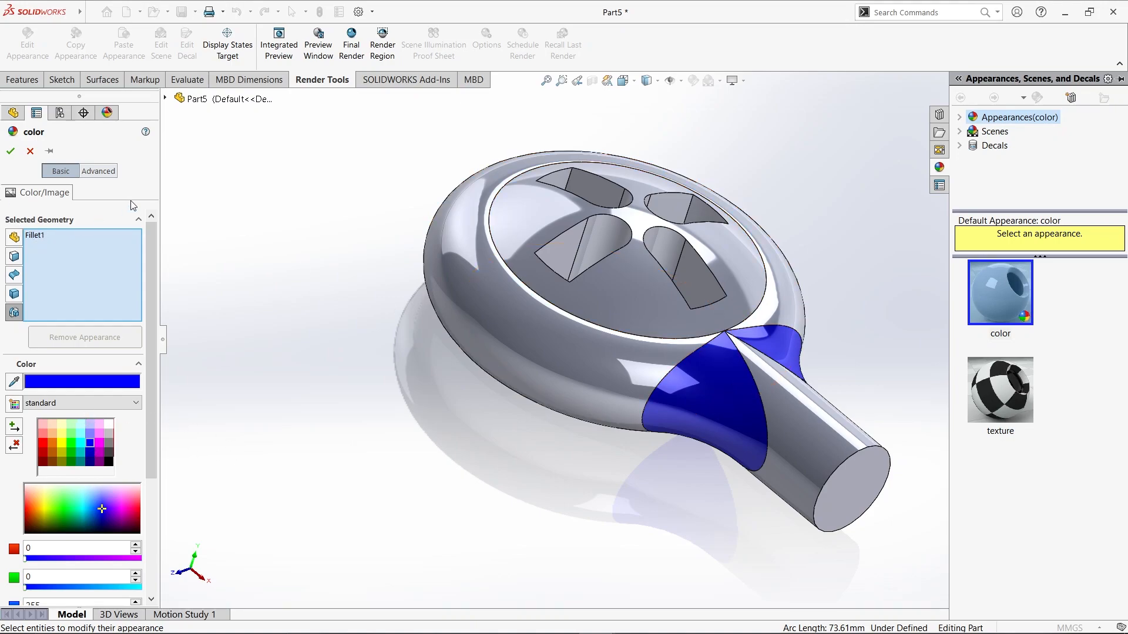
left_click(69, 237)
right_click(68, 238)
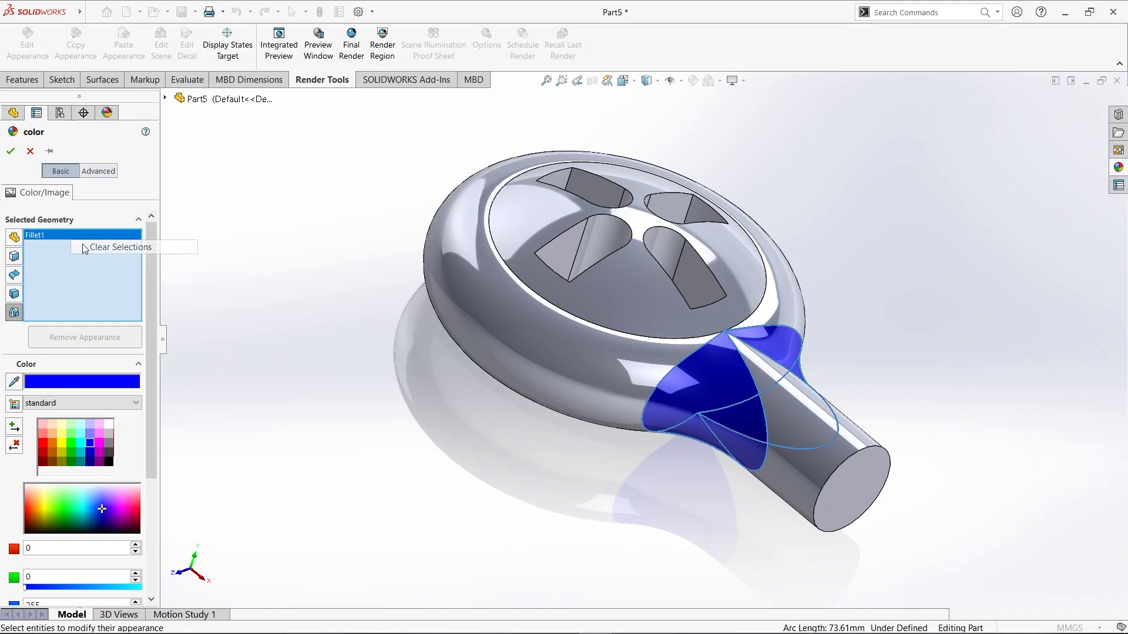
left_click(88, 247)
left_click(210, 100)
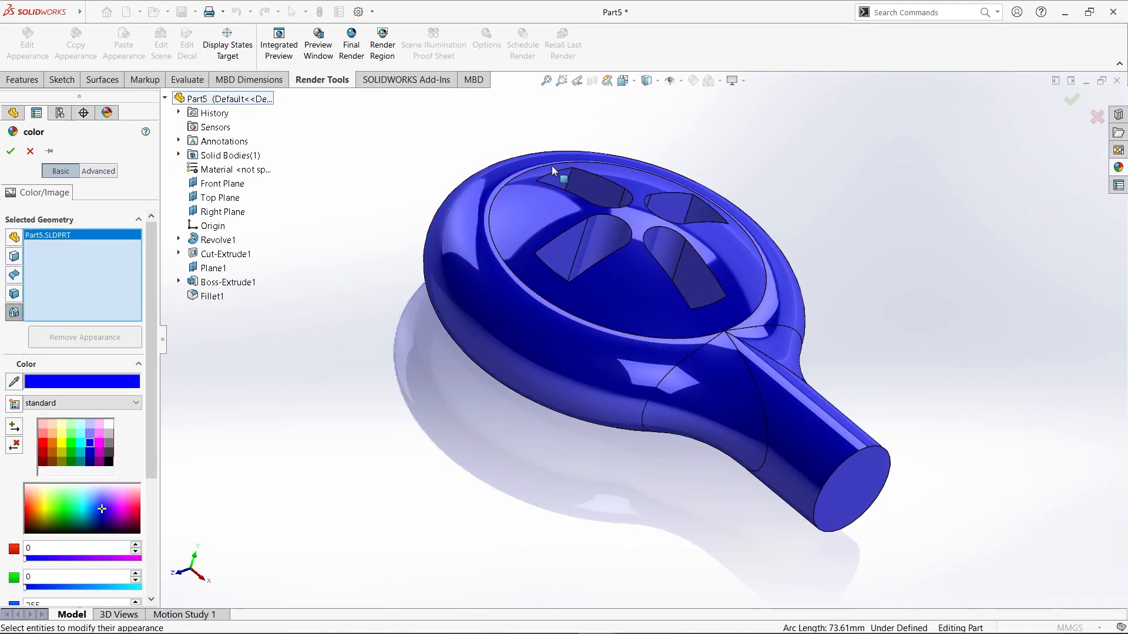
left_click(71, 445)
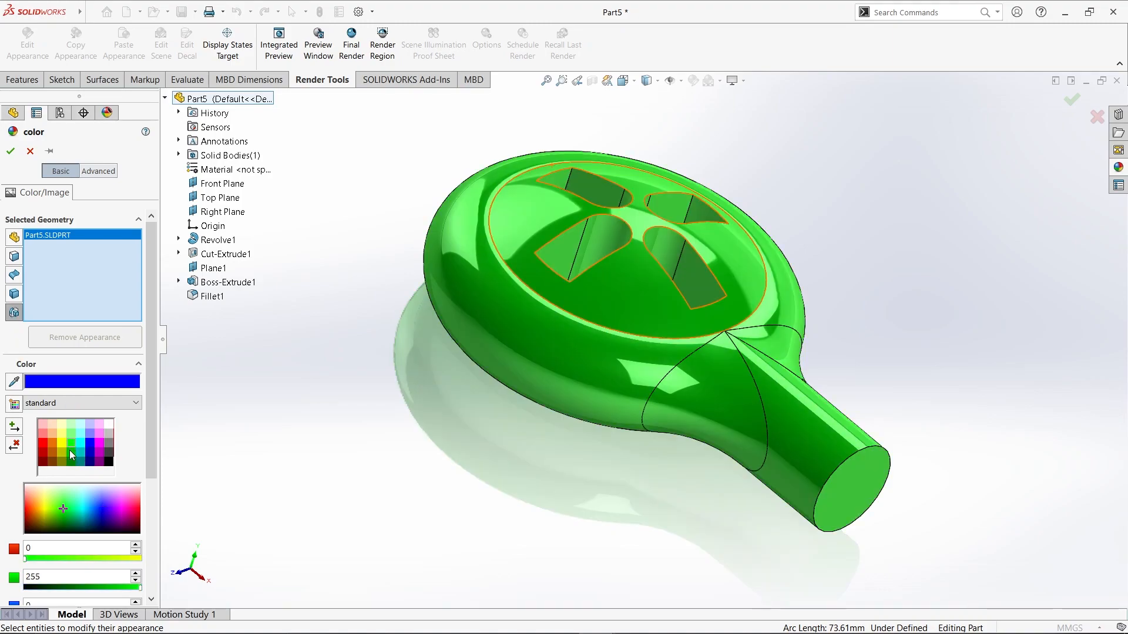
middle_click_drag(609, 130, 801, 227)
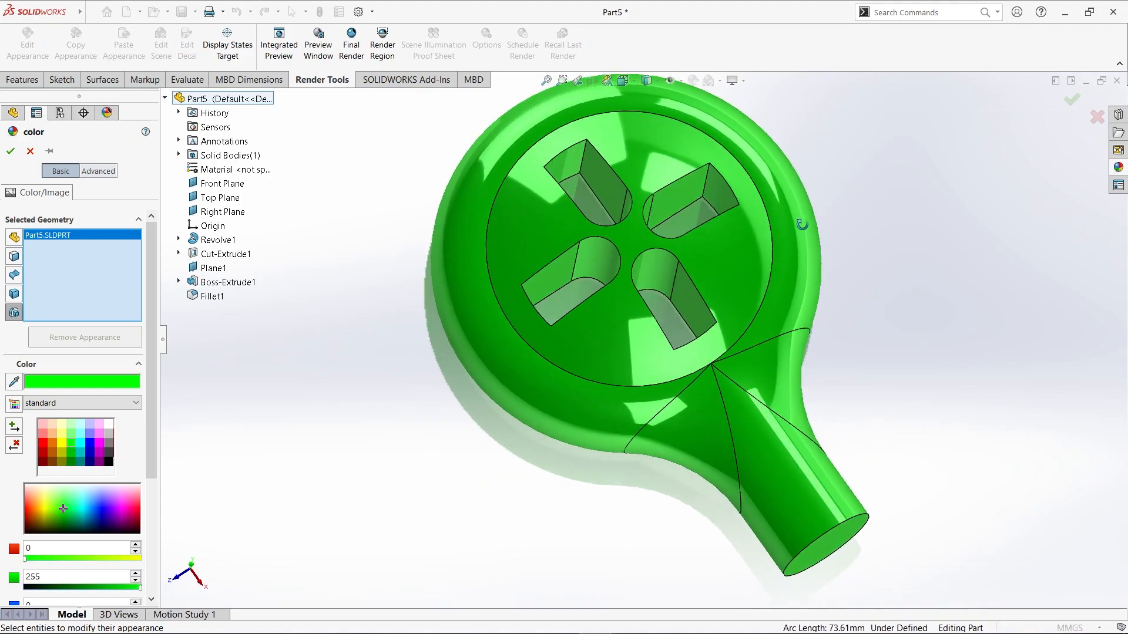
left_click(10, 152)
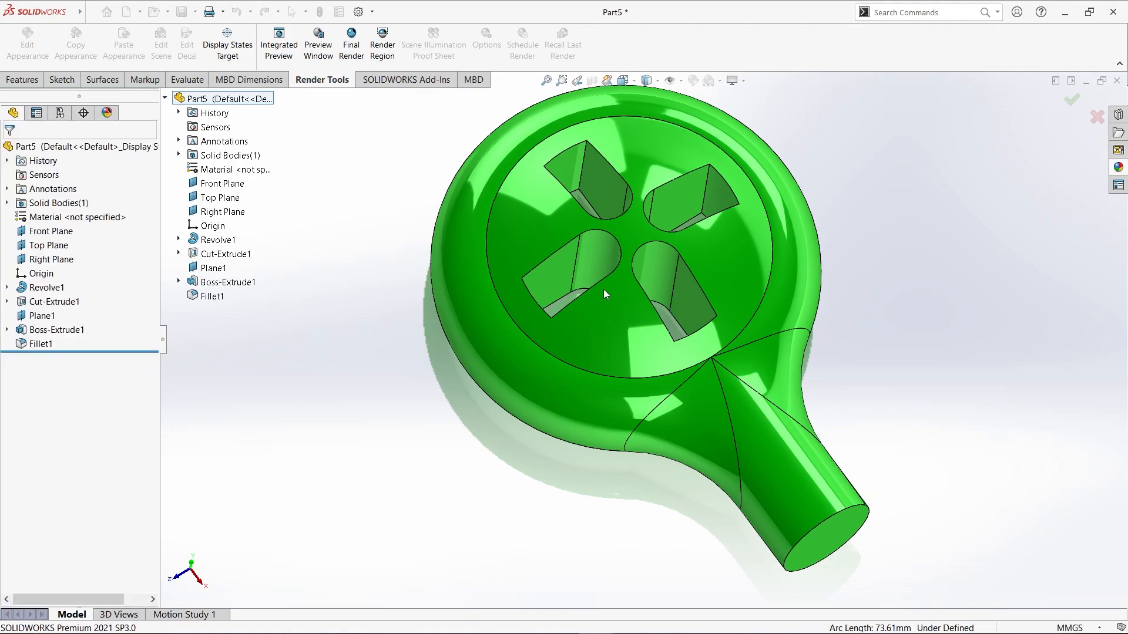
middle_click_drag(439, 382, 507, 232)
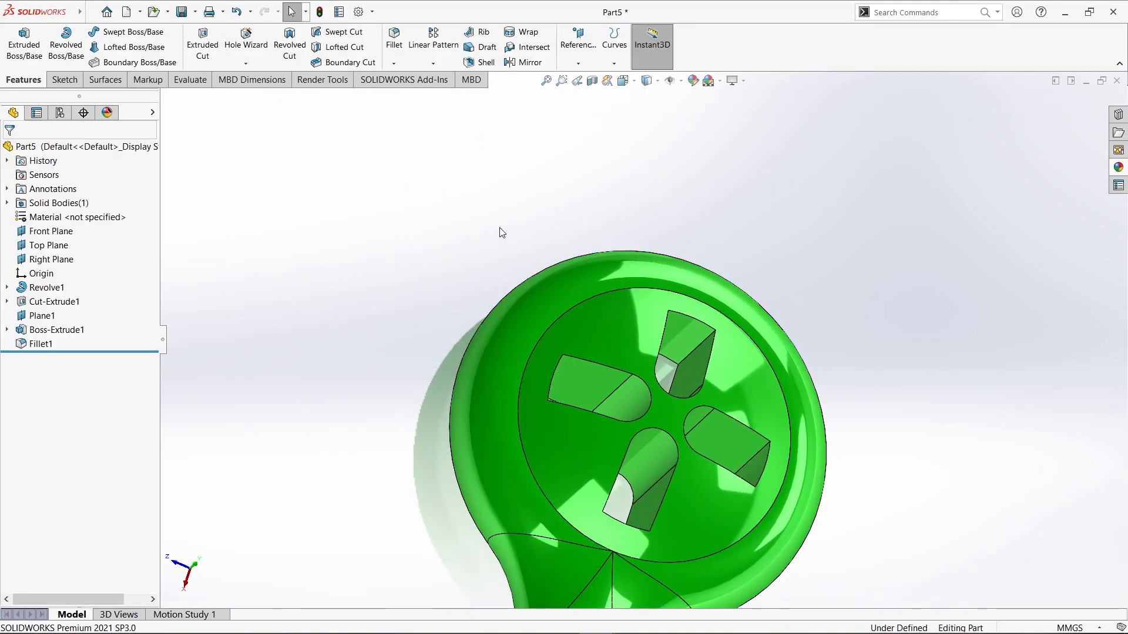
scroll(490, 242, "up", 2)
scroll(527, 418, "up", 3)
middle_click_drag(551, 542, 657, 516)
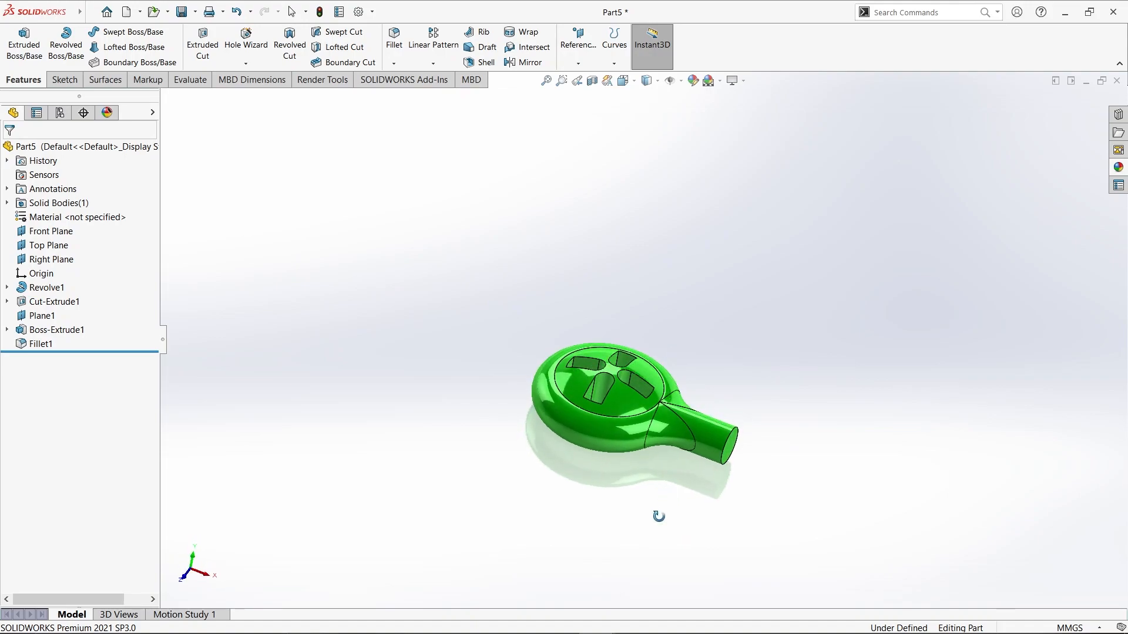
scroll(616, 434, "down", 4)
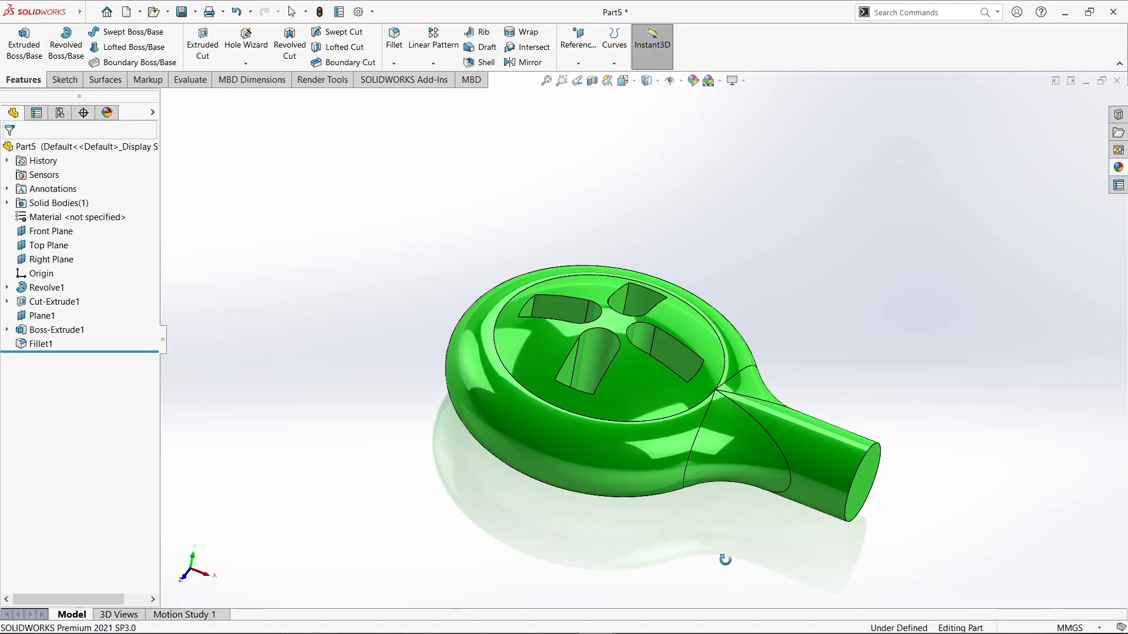